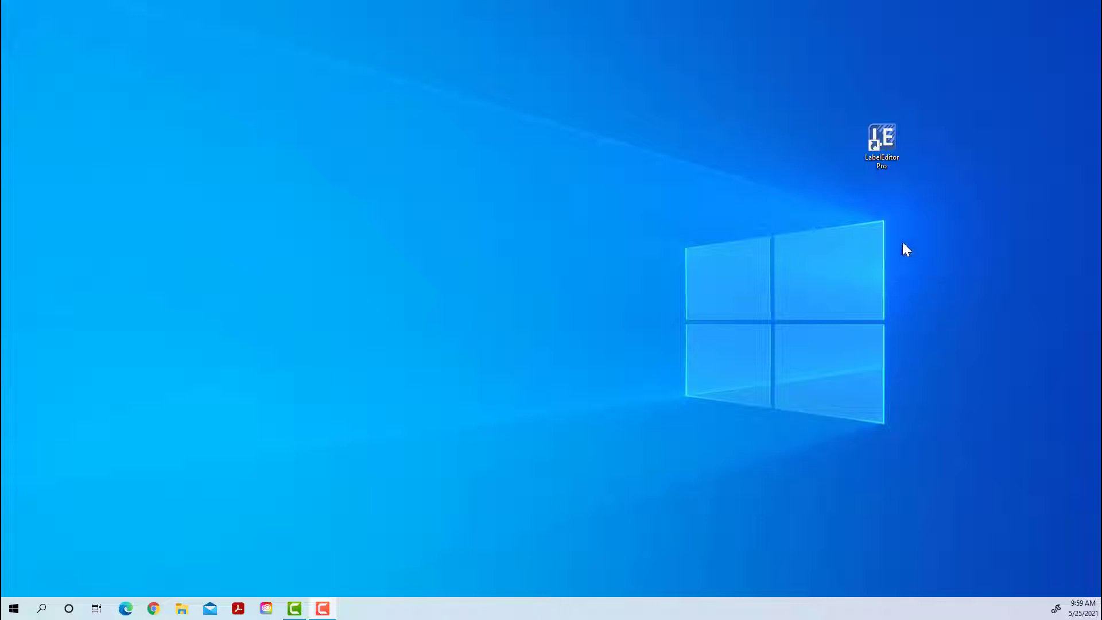
# Step: Launch LabelEditor Pro from its desktop icon and maximize the window
pyautogui.doubleClick(884, 140)
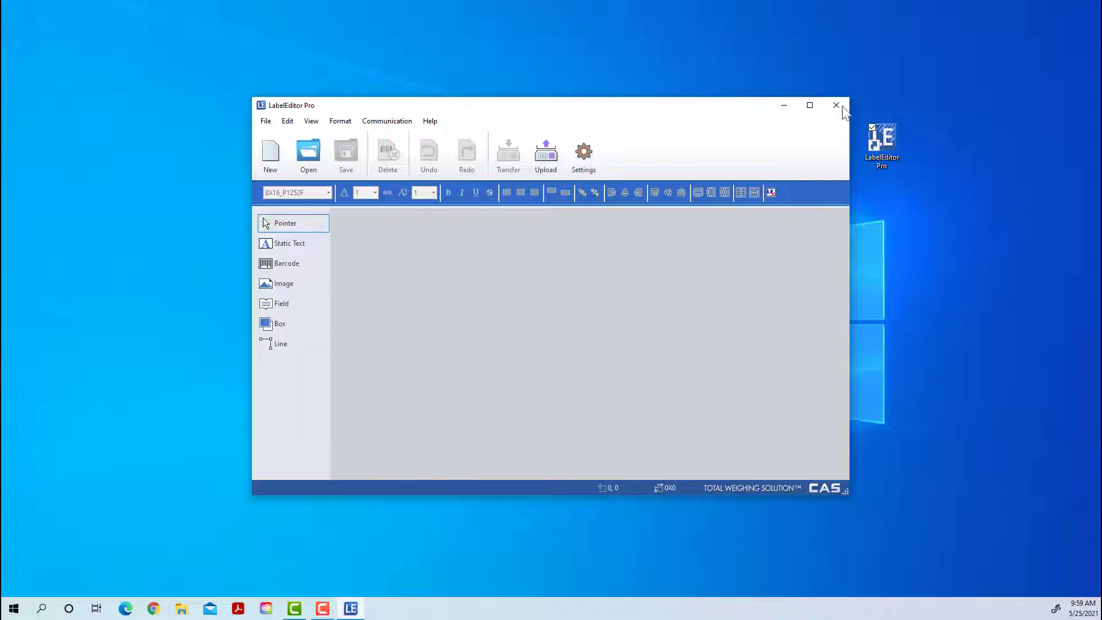
pyautogui.click(810, 105)
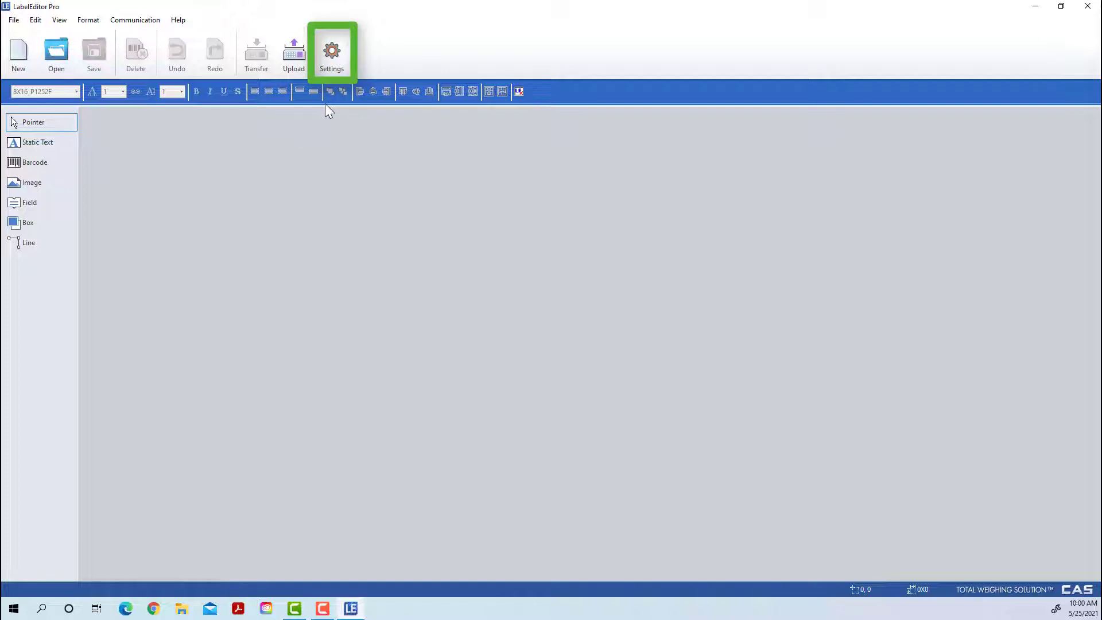
# Step: Scan the network in scale settings and test the connection to the CL5500 scale
pyautogui.click(339, 71)
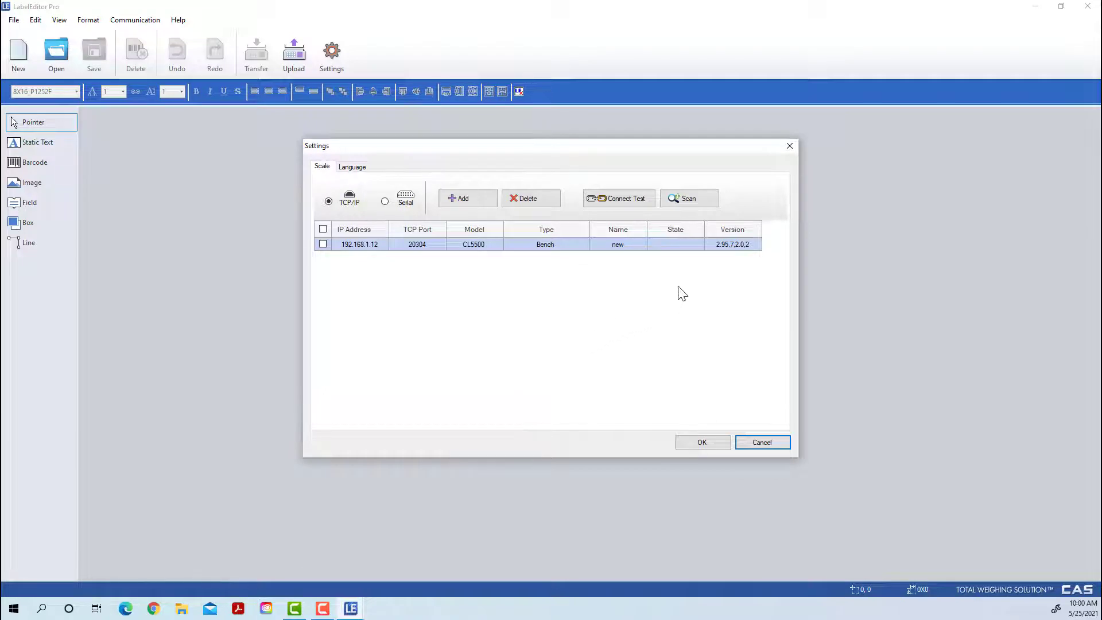
pyautogui.click(695, 198)
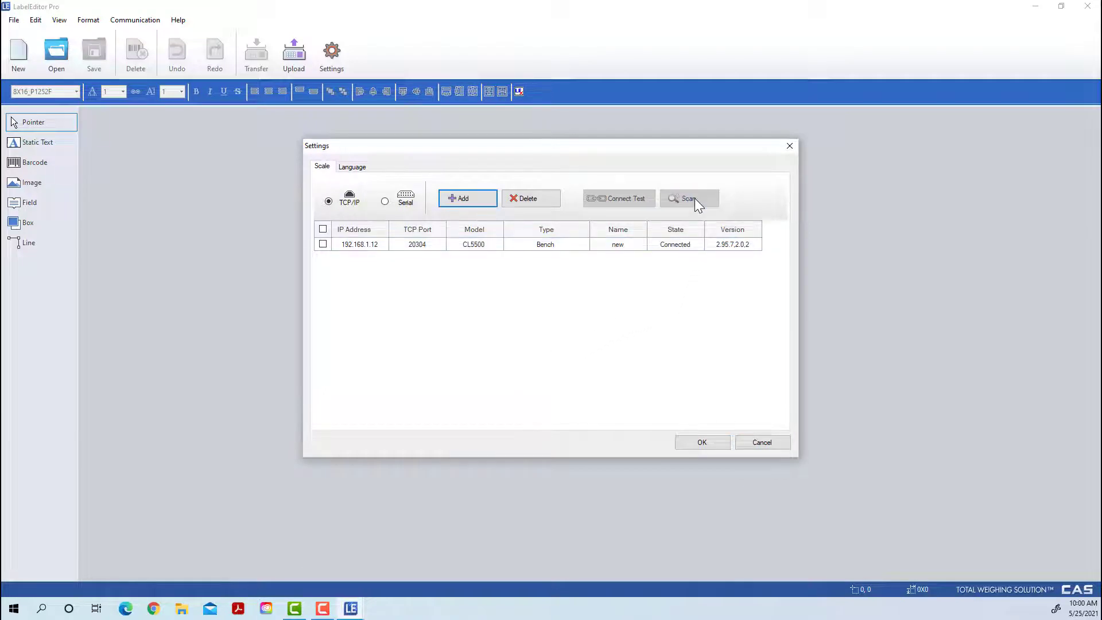
pyautogui.click(322, 245)
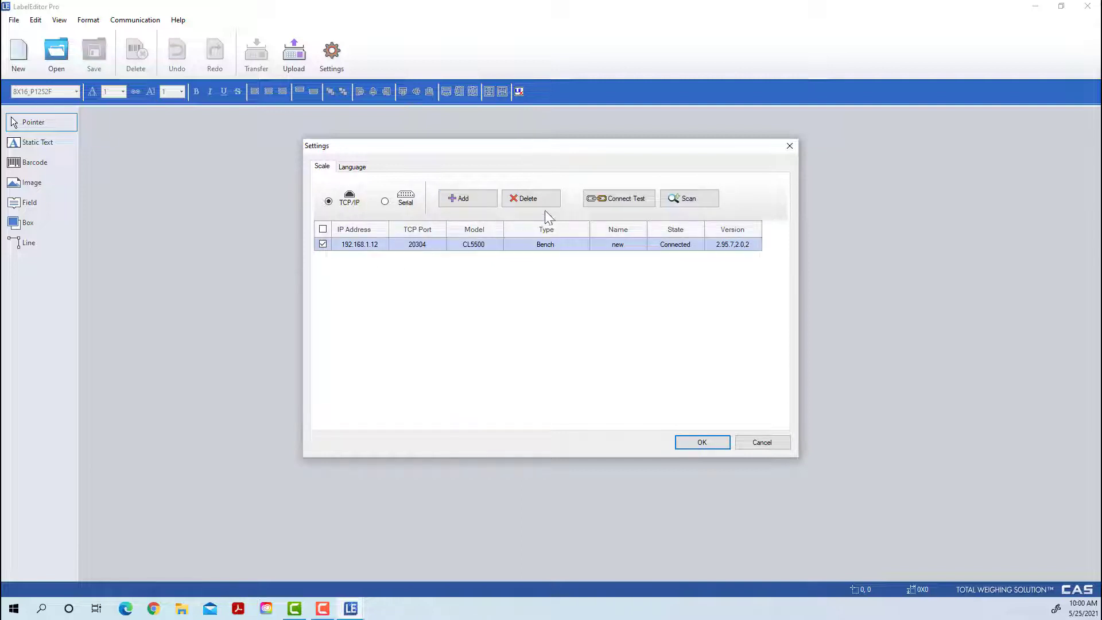
pyautogui.click(623, 198)
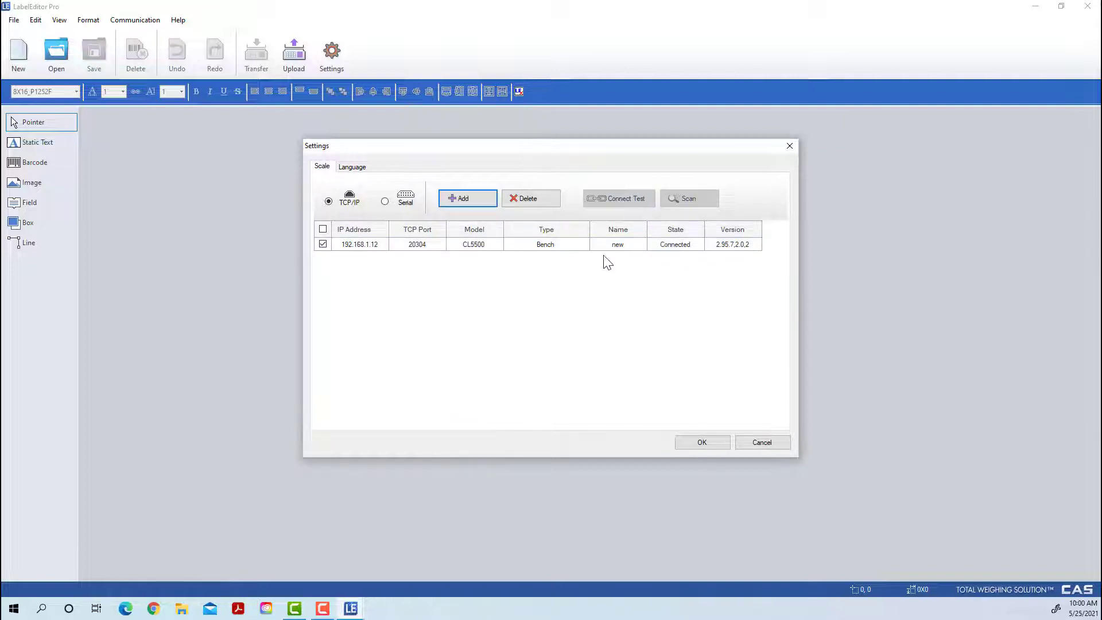
# Step: Delete the CL5500 scale entry and rescan to rediscover it at 192.168.1.12
pyautogui.click(550, 246)
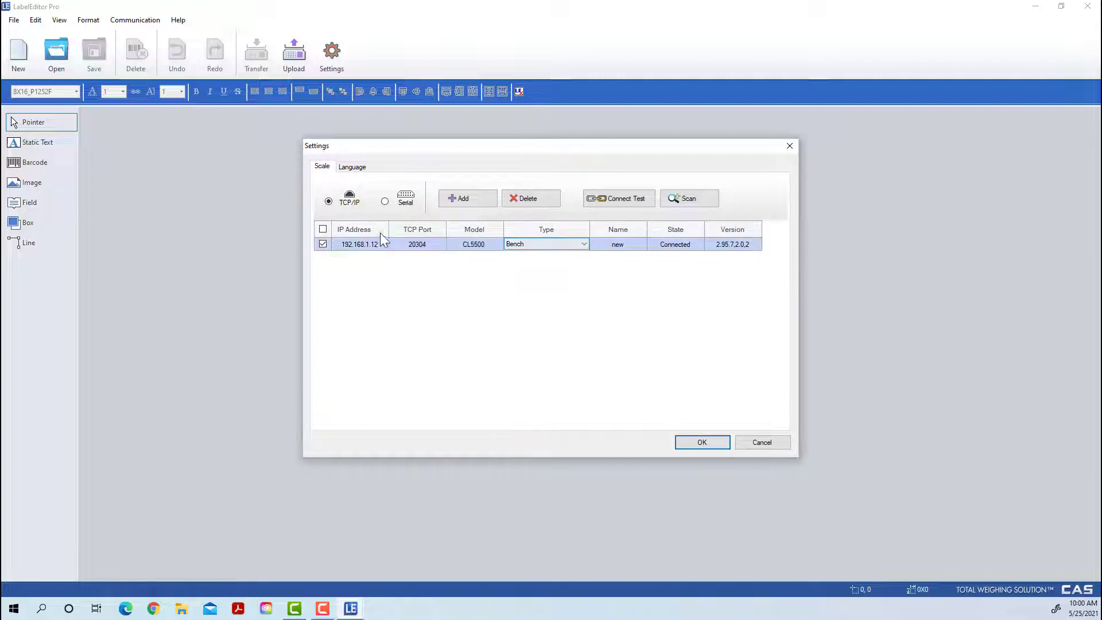
pyautogui.click(533, 202)
pyautogui.click(684, 201)
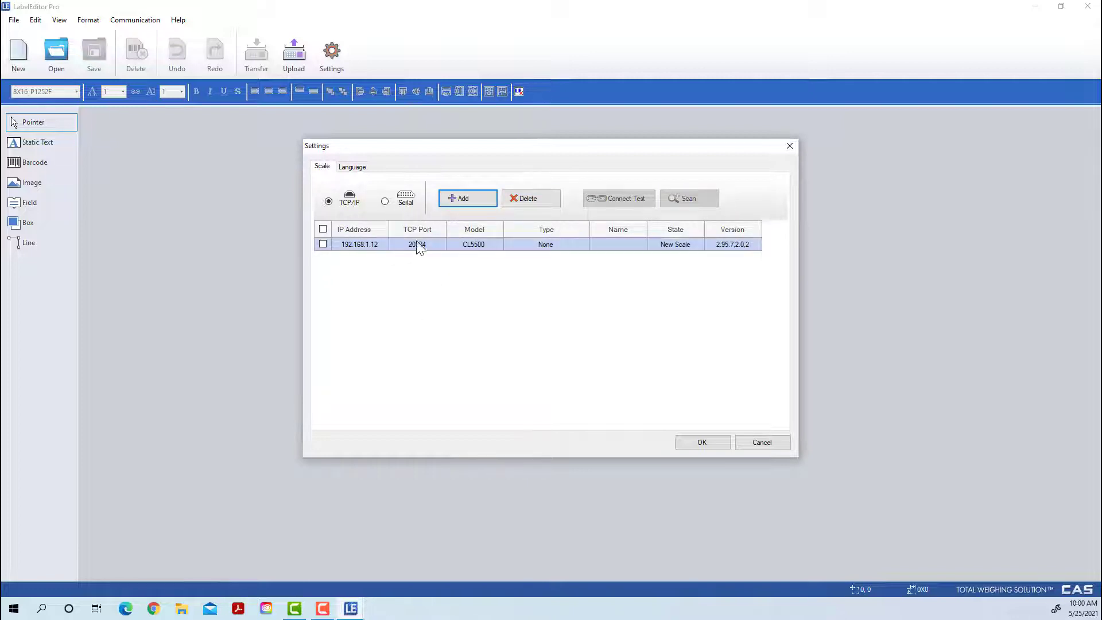
# Step: Keep the model as CL5500, set the scale type to Bench, and name it NEW
pyautogui.click(483, 244)
pyautogui.click(498, 244)
pyautogui.click(498, 245)
pyautogui.click(554, 248)
pyautogui.click(556, 246)
pyautogui.click(550, 261)
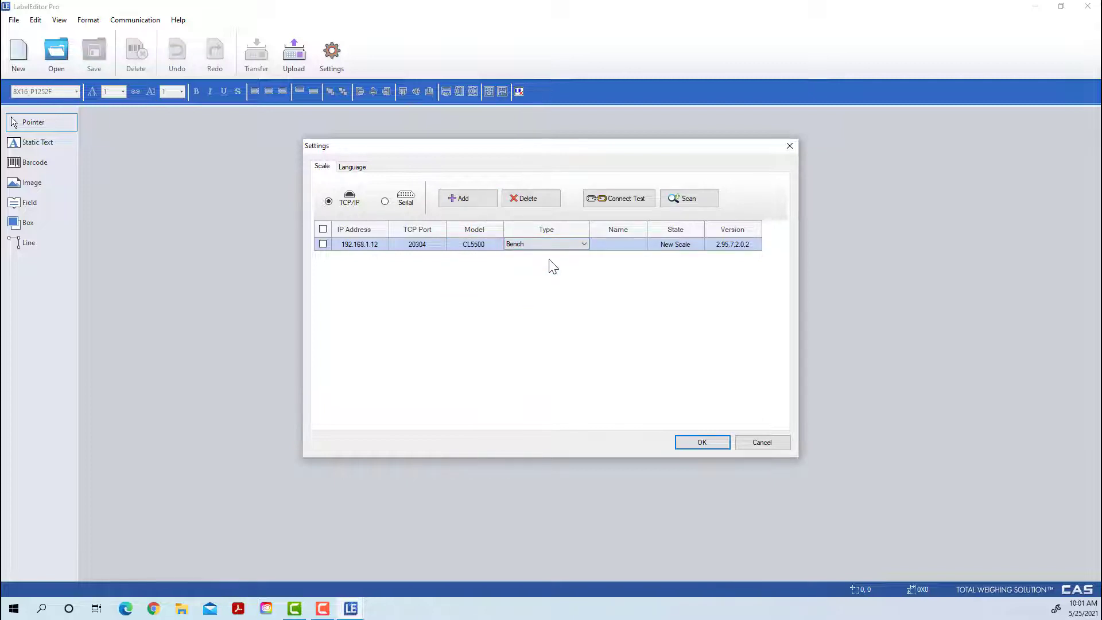
pyautogui.click(624, 244)
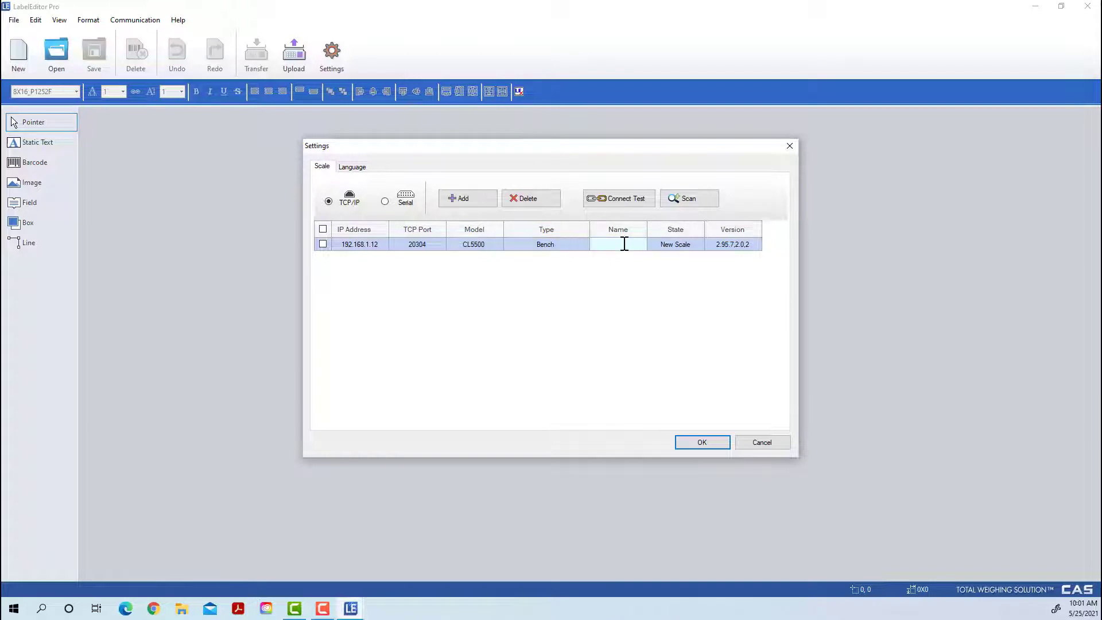
pyautogui.write('NEW')
# Step: Test the scale connection, set the type back to None, and apply the settings with OK
pyautogui.click(323, 244)
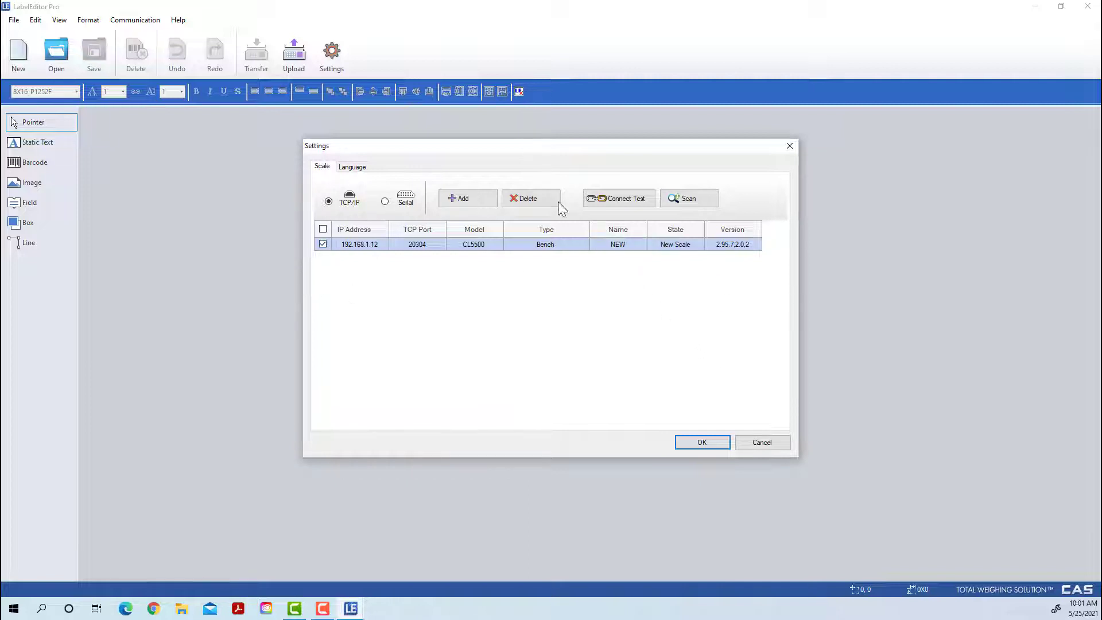
pyautogui.click(630, 194)
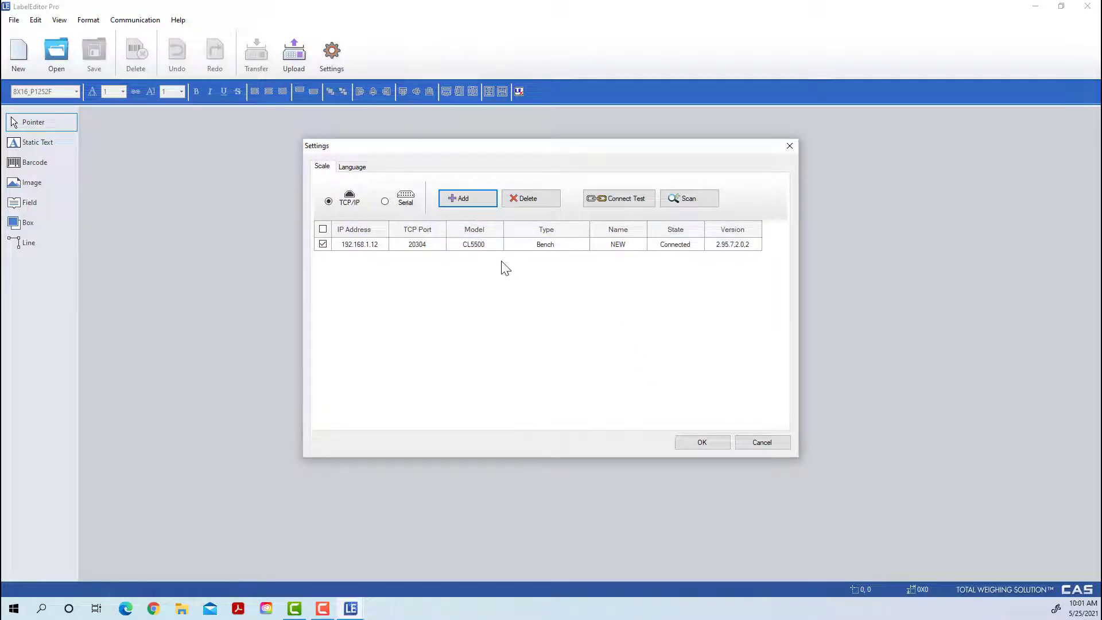
pyautogui.click(536, 241)
pyautogui.click(536, 243)
pyautogui.click(531, 254)
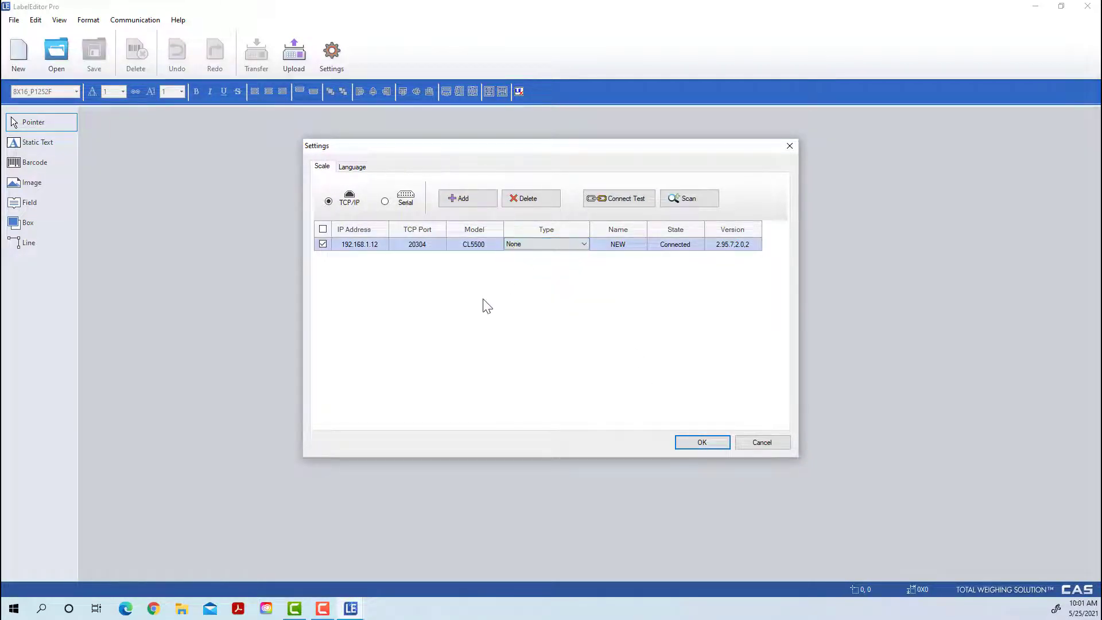
pyautogui.click(322, 244)
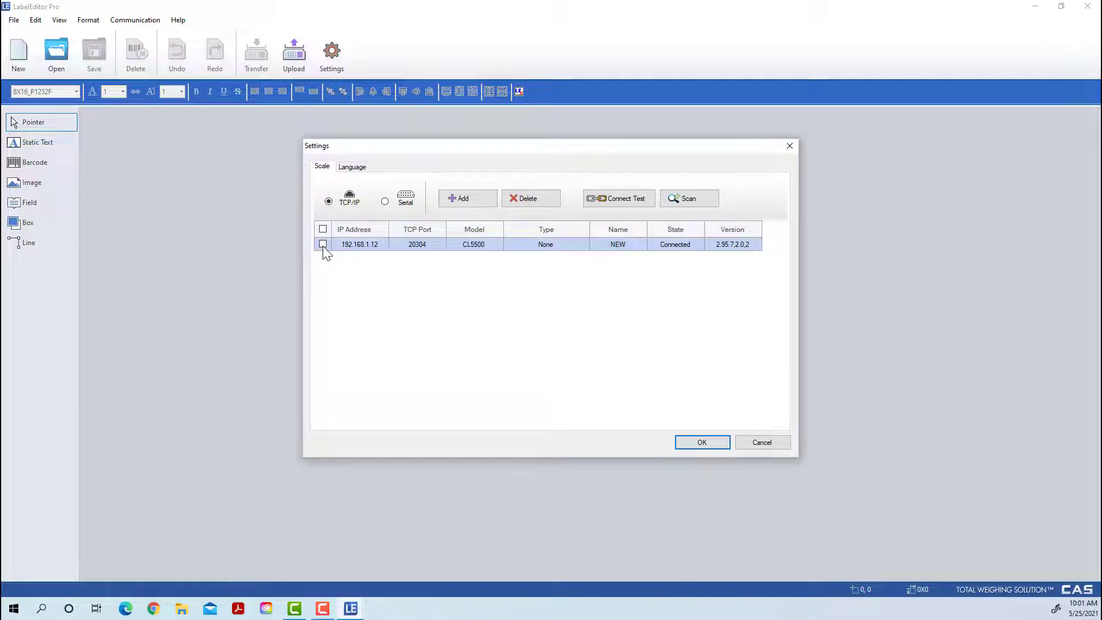
pyautogui.click(643, 198)
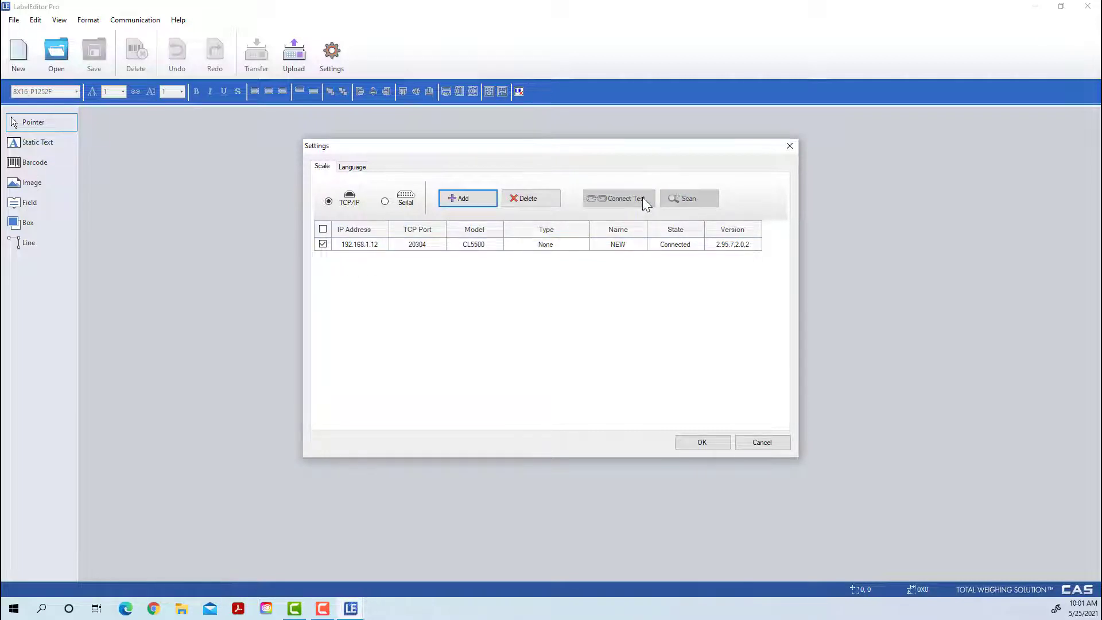
pyautogui.click(695, 446)
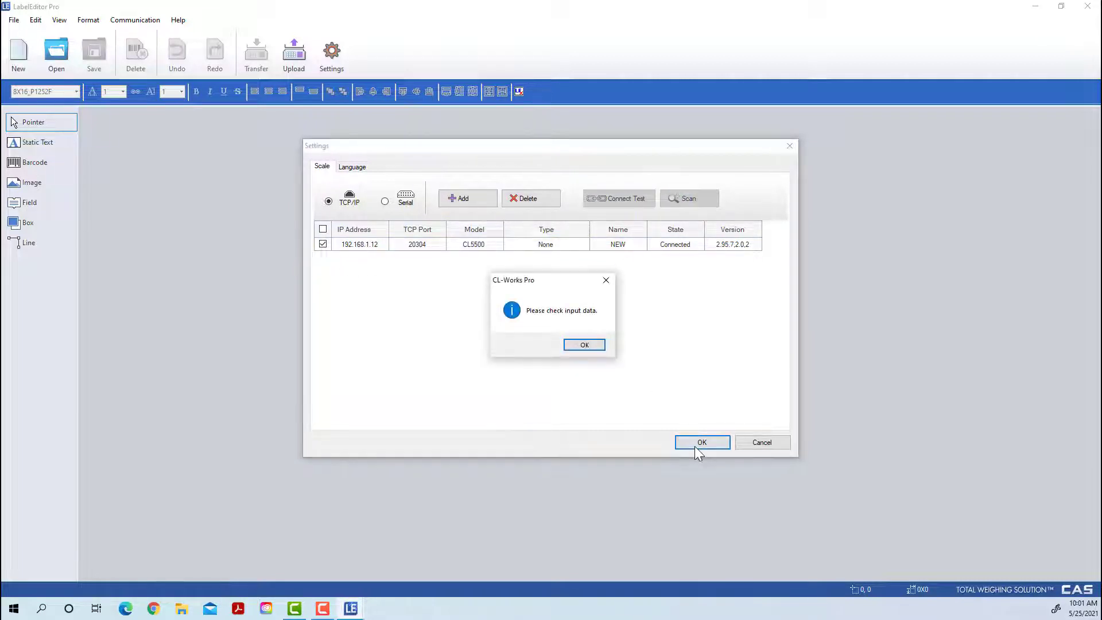
pyautogui.click(584, 344)
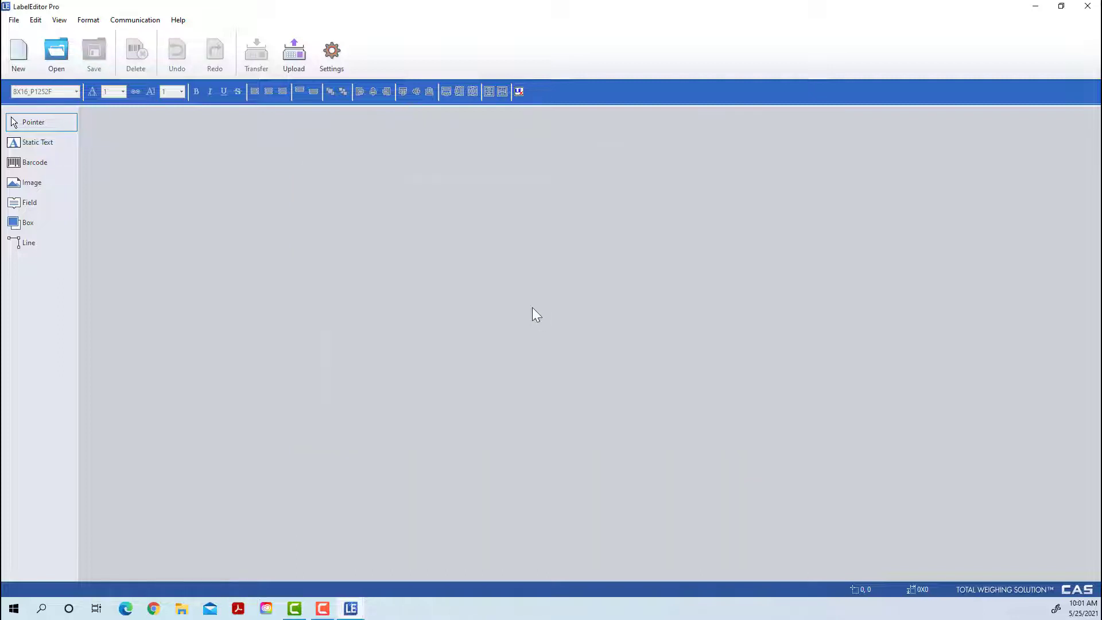
pyautogui.click(325, 67)
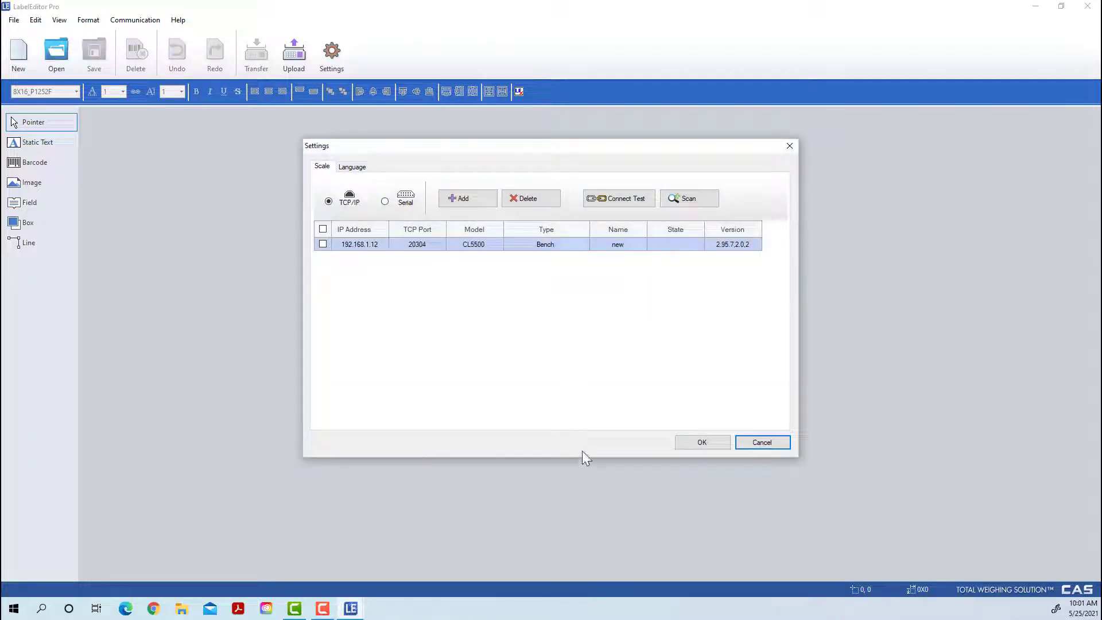
pyautogui.click(565, 245)
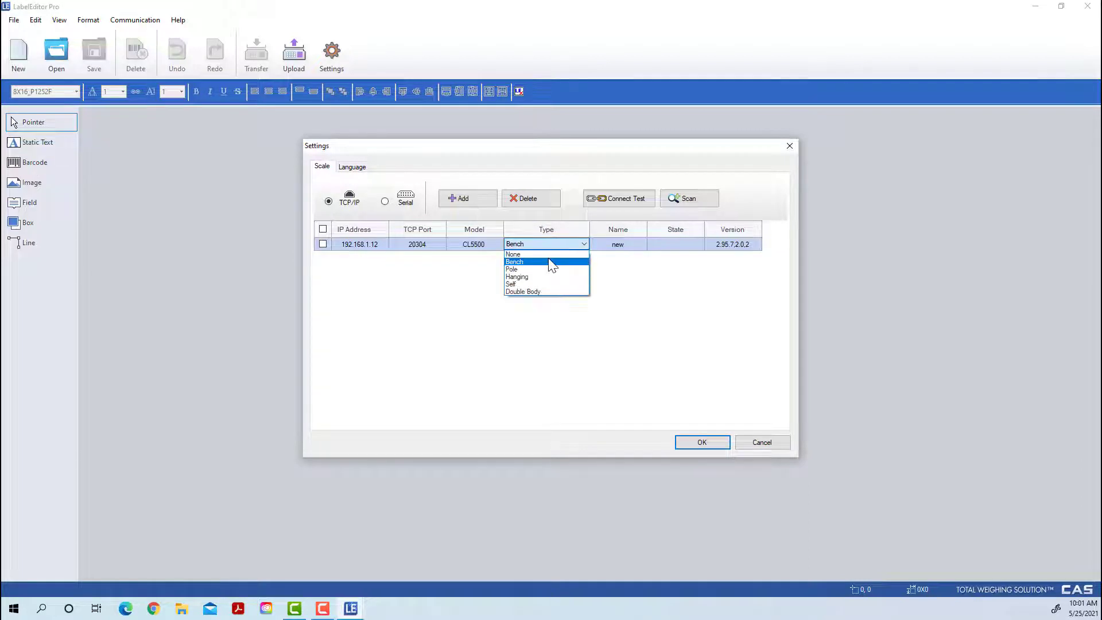
pyautogui.click(561, 253)
pyautogui.click(712, 448)
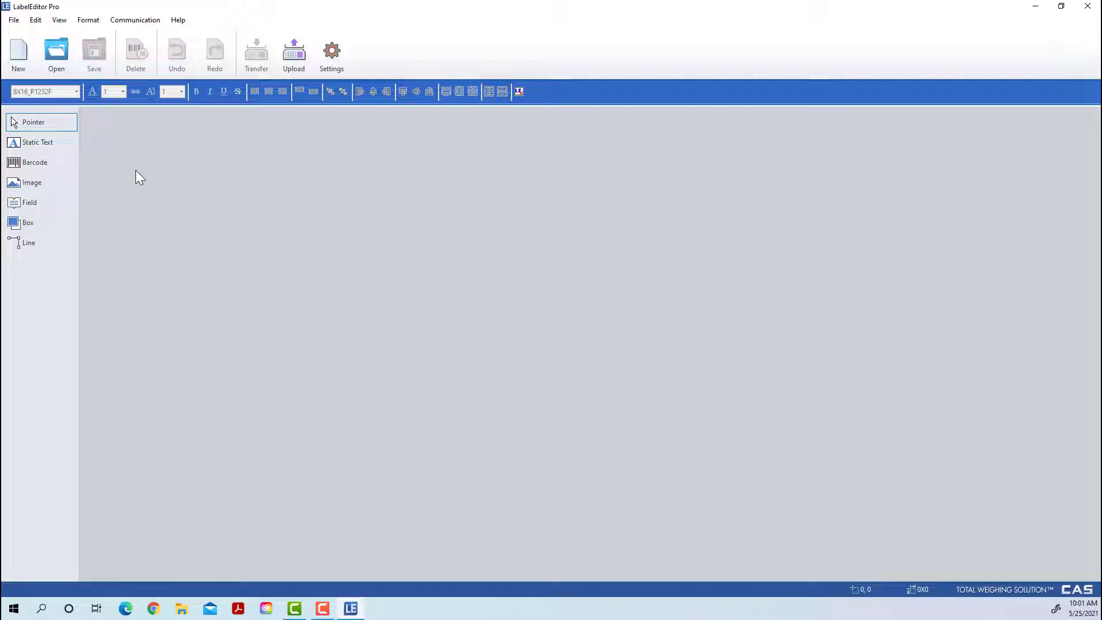
# Step: Create a new label, renaming Untitled to TEST 1 and keeping the 60×40 mm size
pyautogui.click(18, 55)
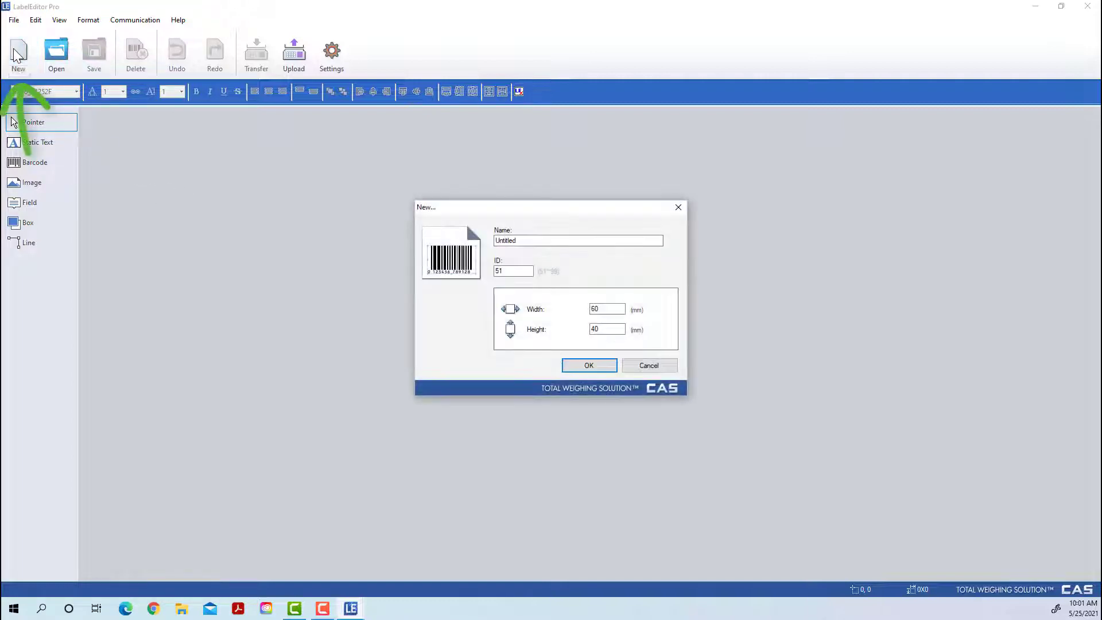
pyautogui.click(565, 241)
pyautogui.press('BackSpace')
pyautogui.press('BackSpace')
pyautogui.press('BackSpace')
pyautogui.press('BackSpace')
pyautogui.press('BackSpace')
pyautogui.press('BackSpace')
pyautogui.press('BackSpace')
pyautogui.press('BackSpace')
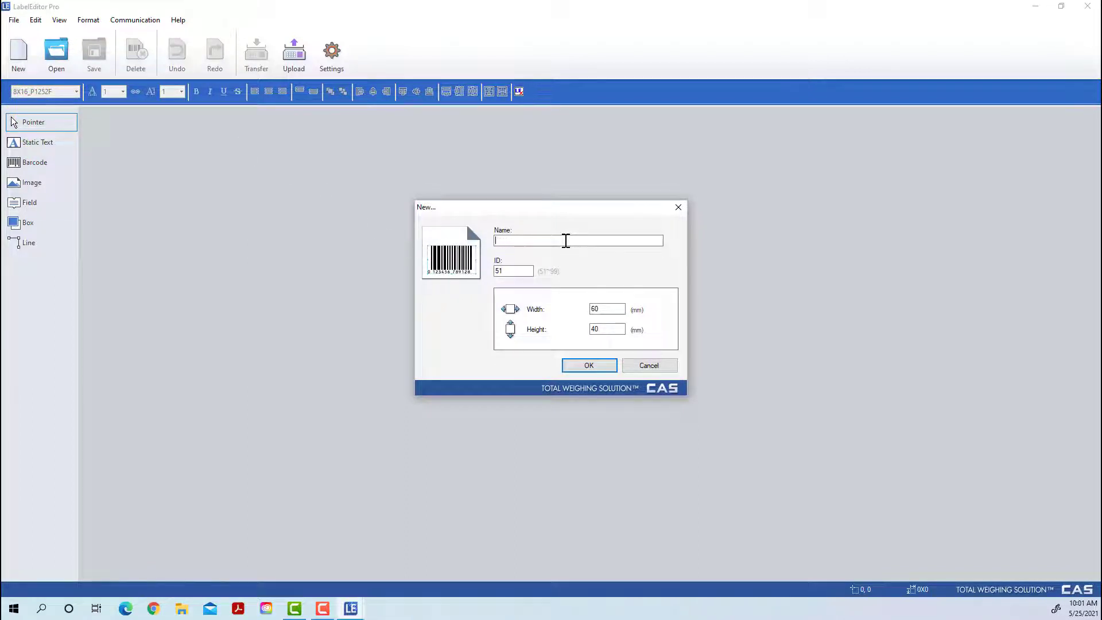
pyautogui.write('TEST 1')
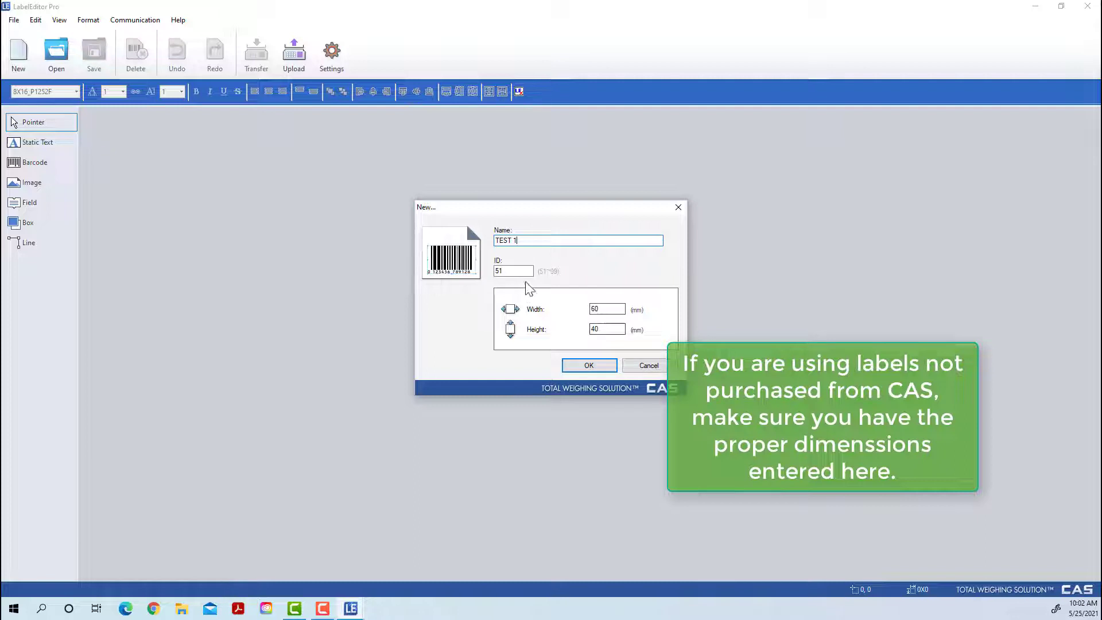
pyautogui.click(596, 365)
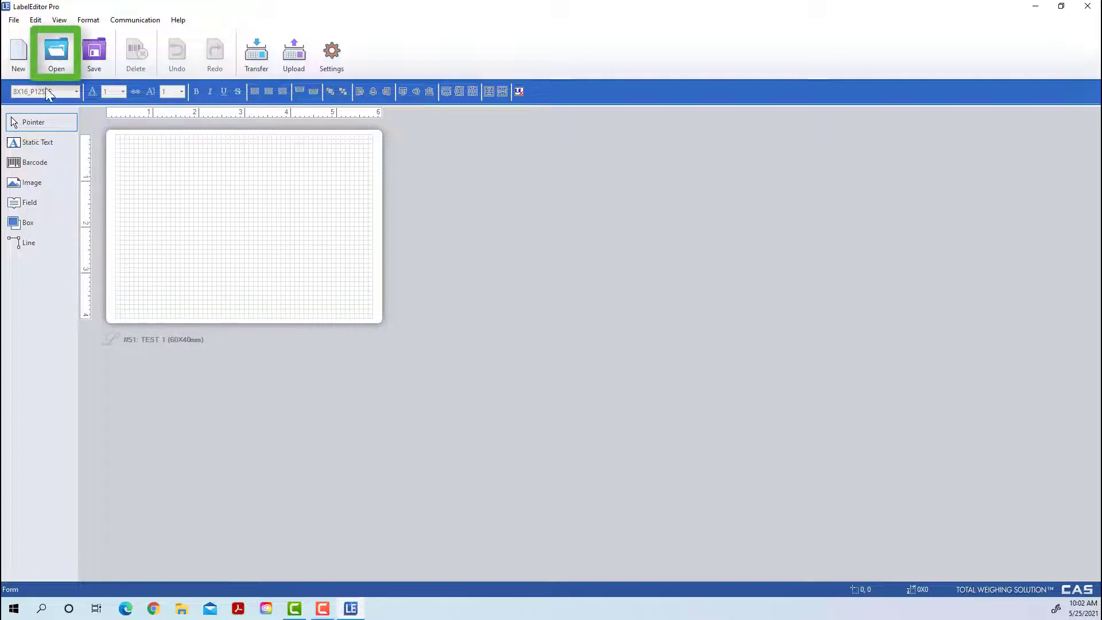
# Step: Open 8010 GTG.lfm from the Documents > CAS > Labels folder
pyautogui.click(56, 66)
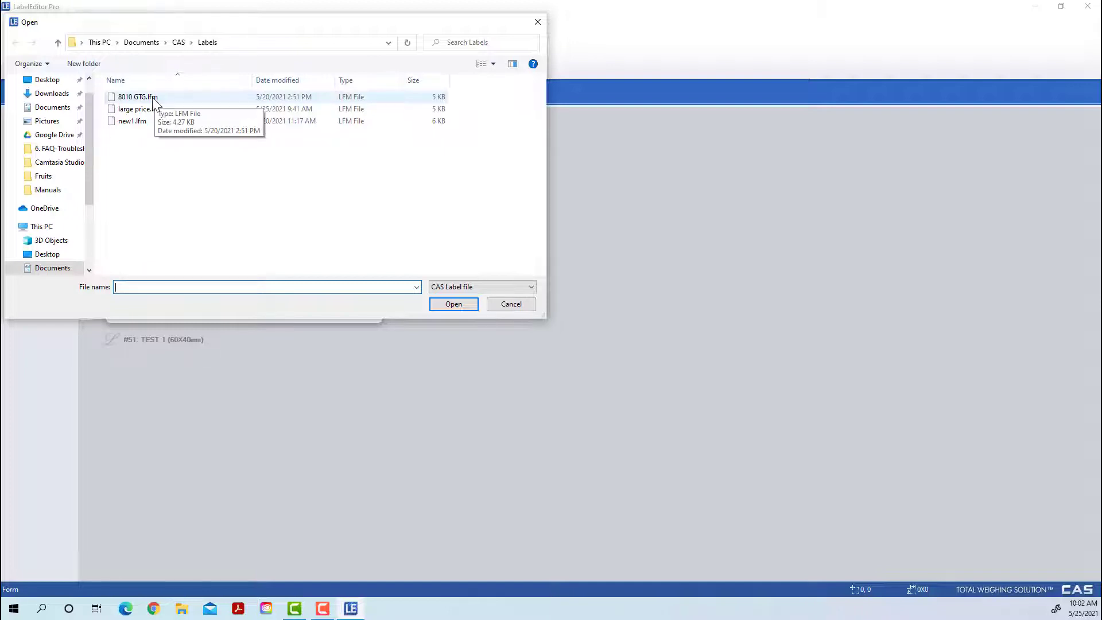
pyautogui.doubleClick(154, 98)
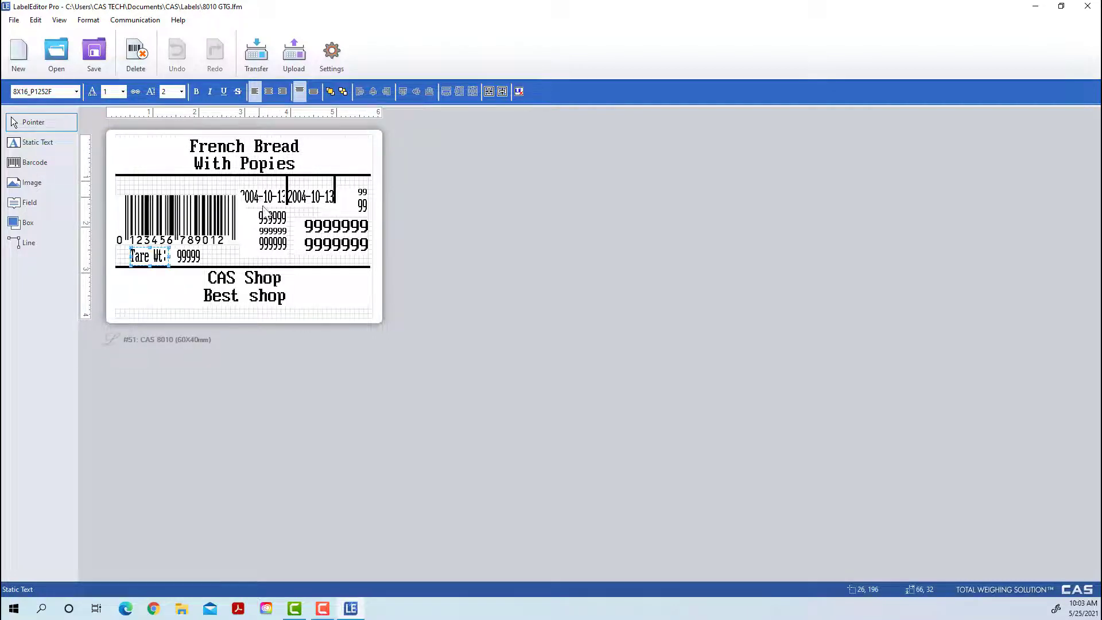
pyautogui.click(280, 242)
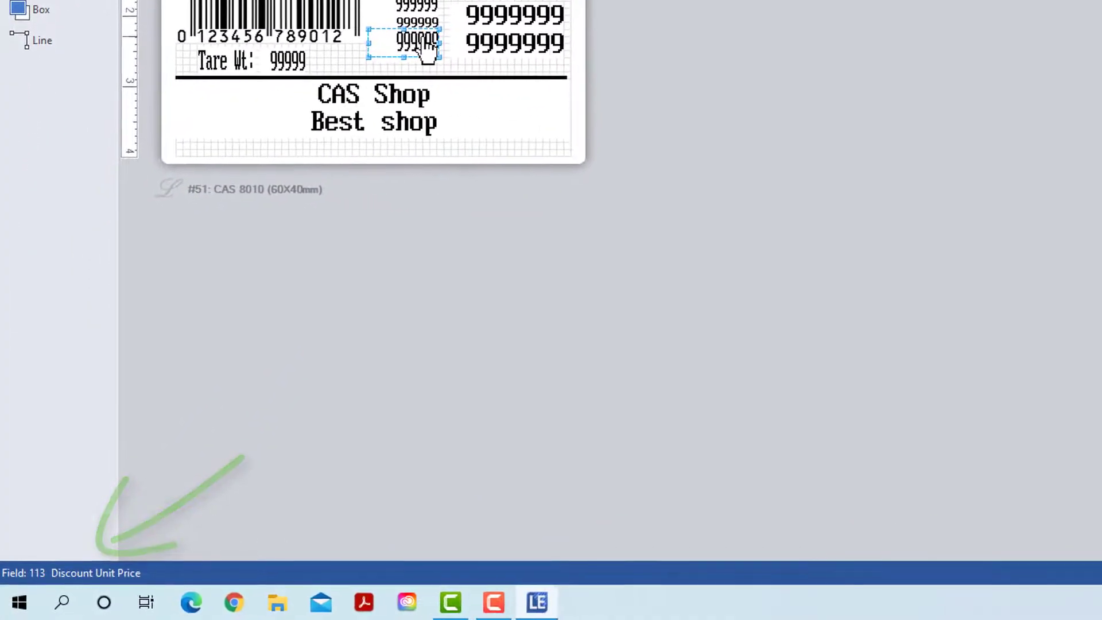
pyautogui.doubleClick(428, 52)
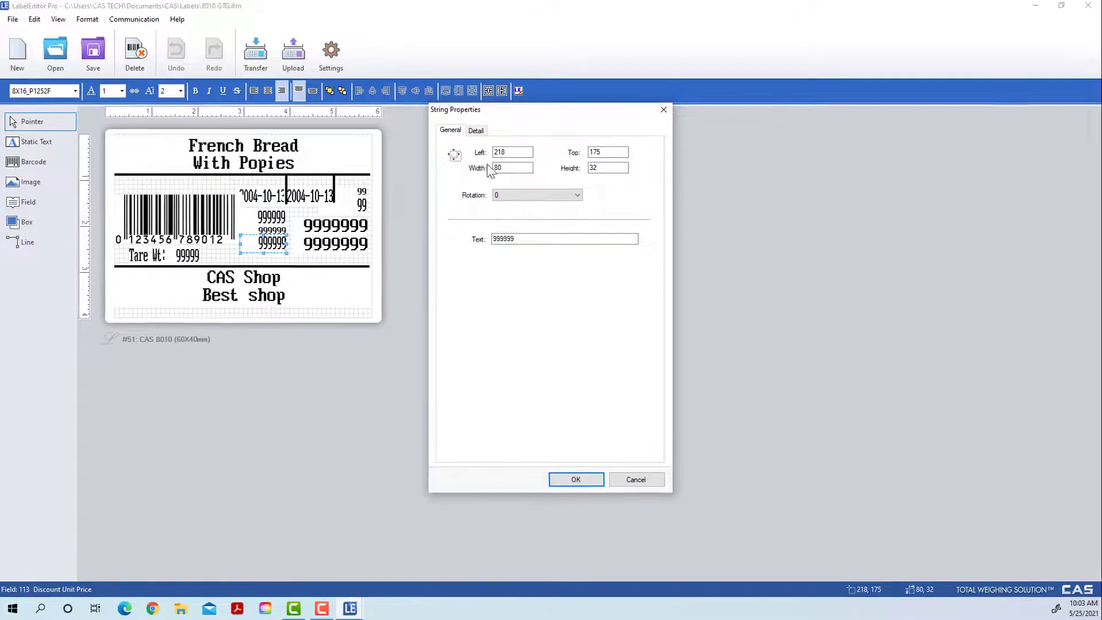
pyautogui.click(475, 130)
pyautogui.click(450, 130)
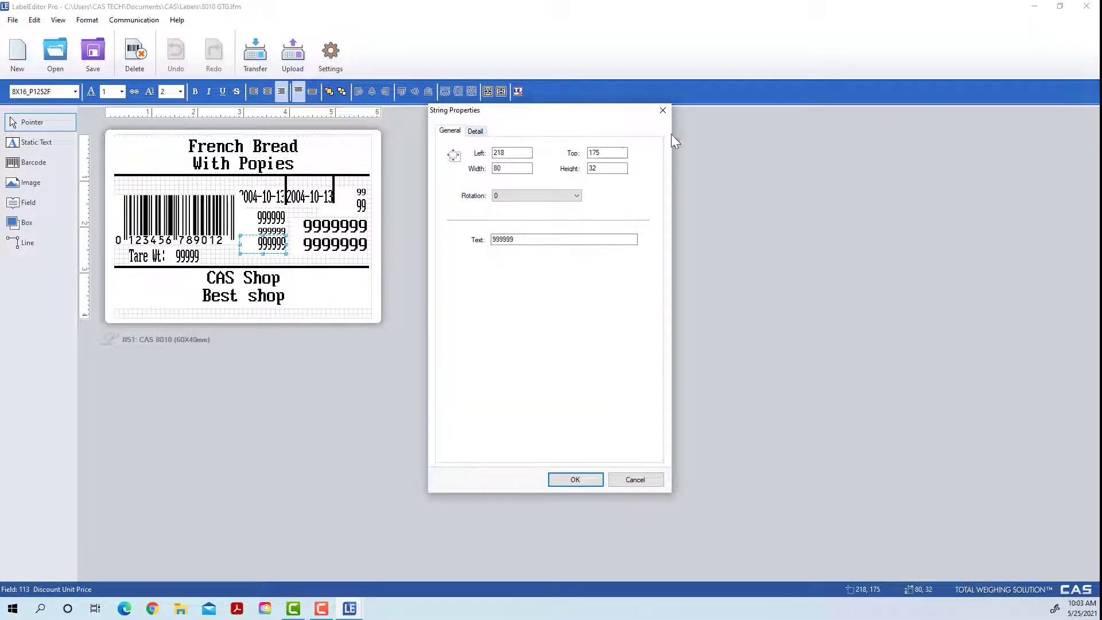
pyautogui.click(700, 124)
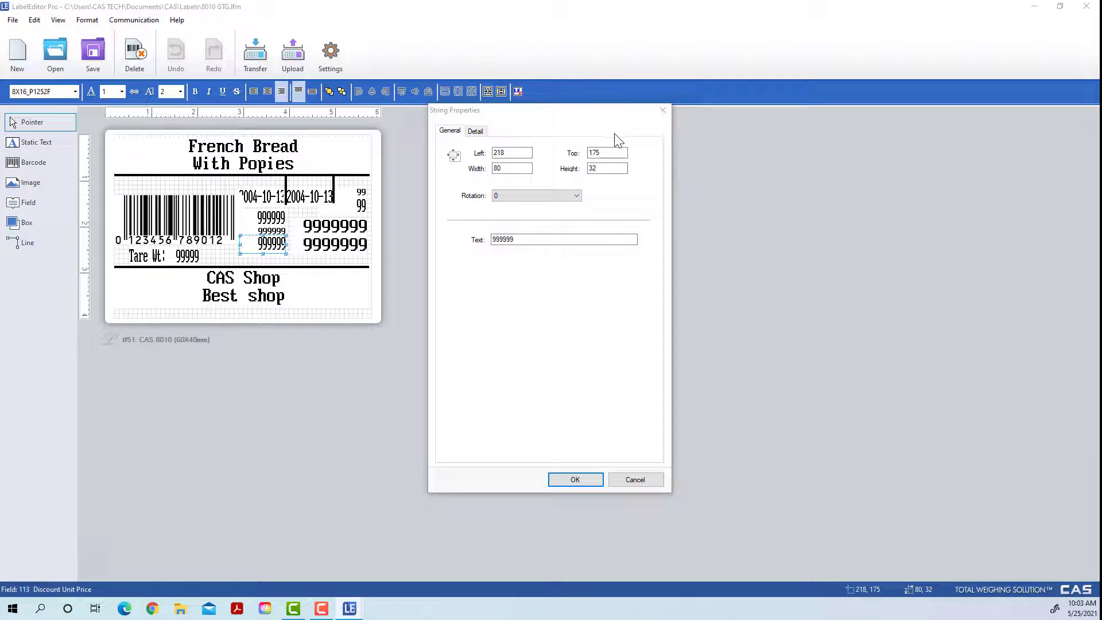
pyautogui.click(663, 110)
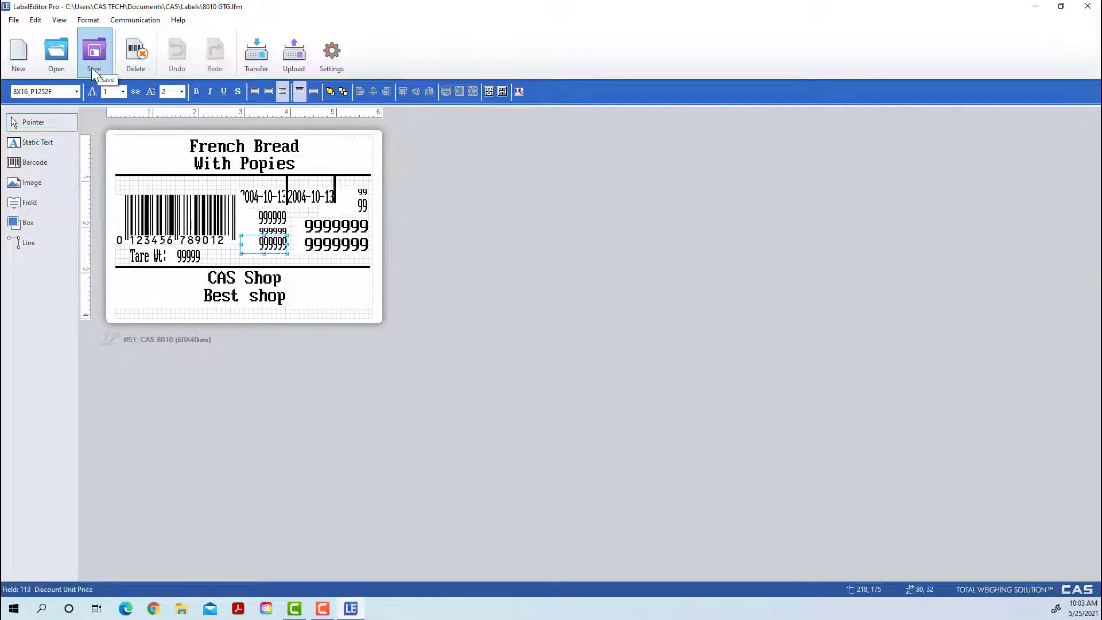
# Step: Discard 8010 GTG unsaved, create a blank 60×40 mm TEST 1 label, and bring up Save As
pyautogui.click(18, 53)
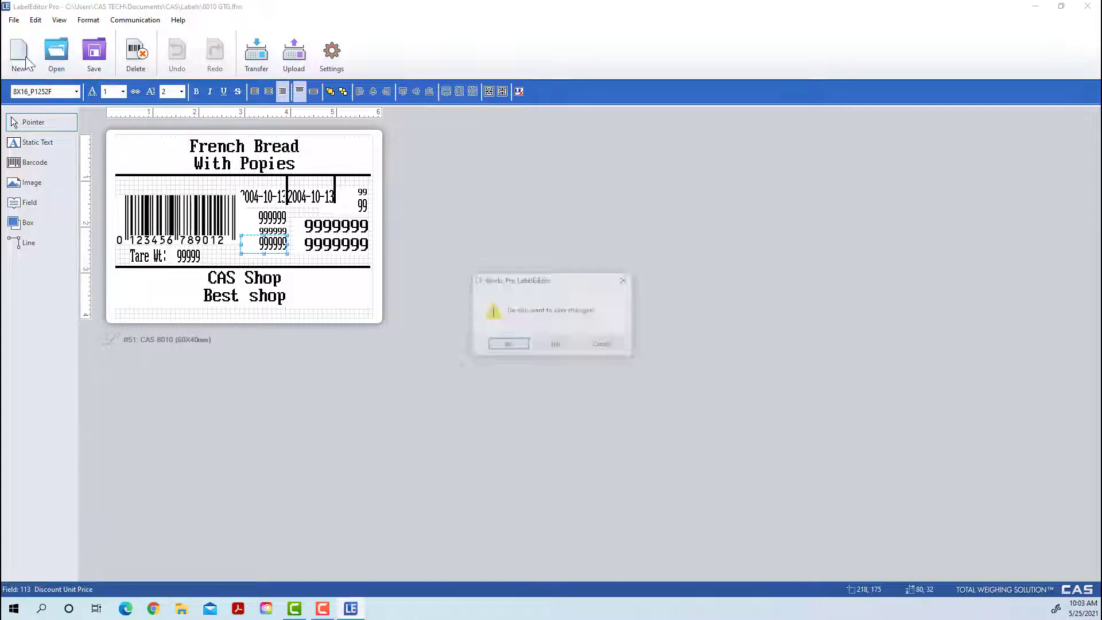
pyautogui.click(556, 345)
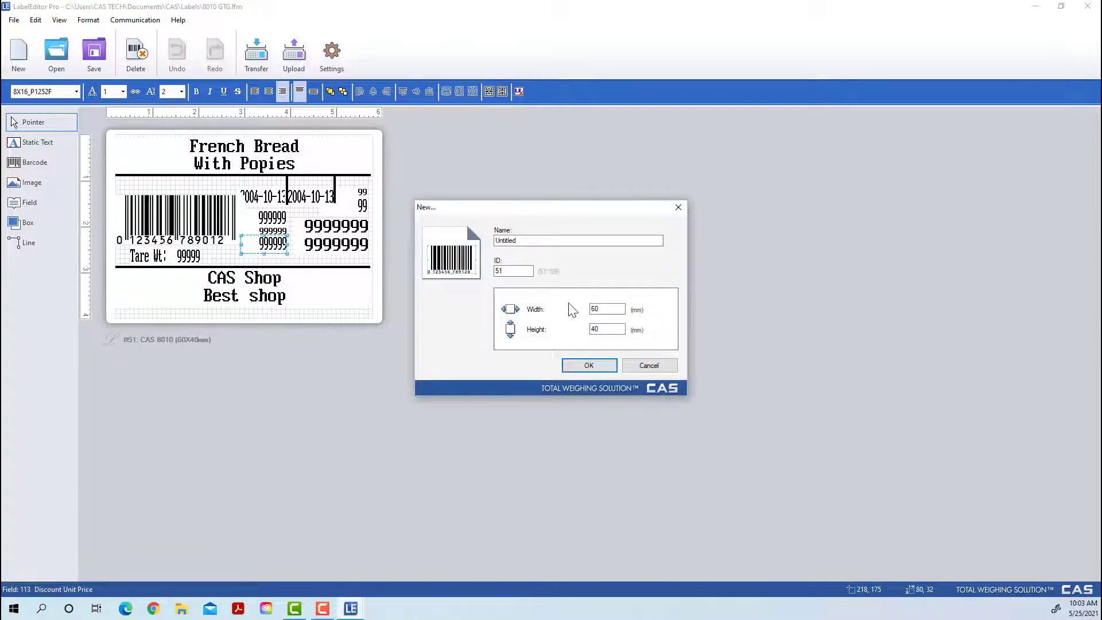
pyautogui.doubleClick(529, 241)
pyautogui.write('TEST 1')
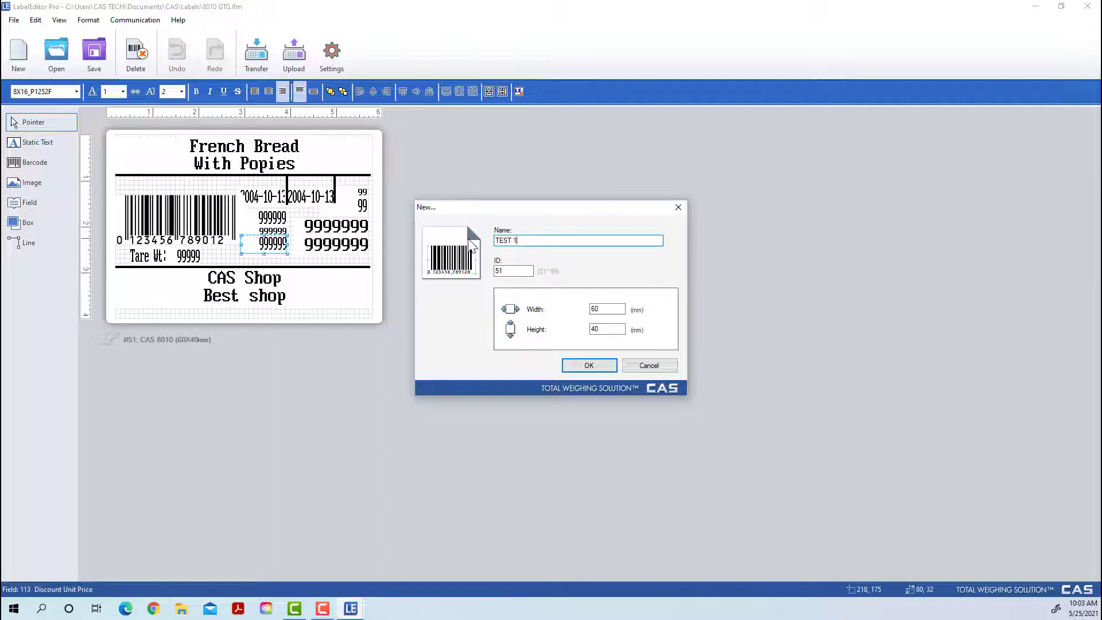
pyautogui.click(564, 365)
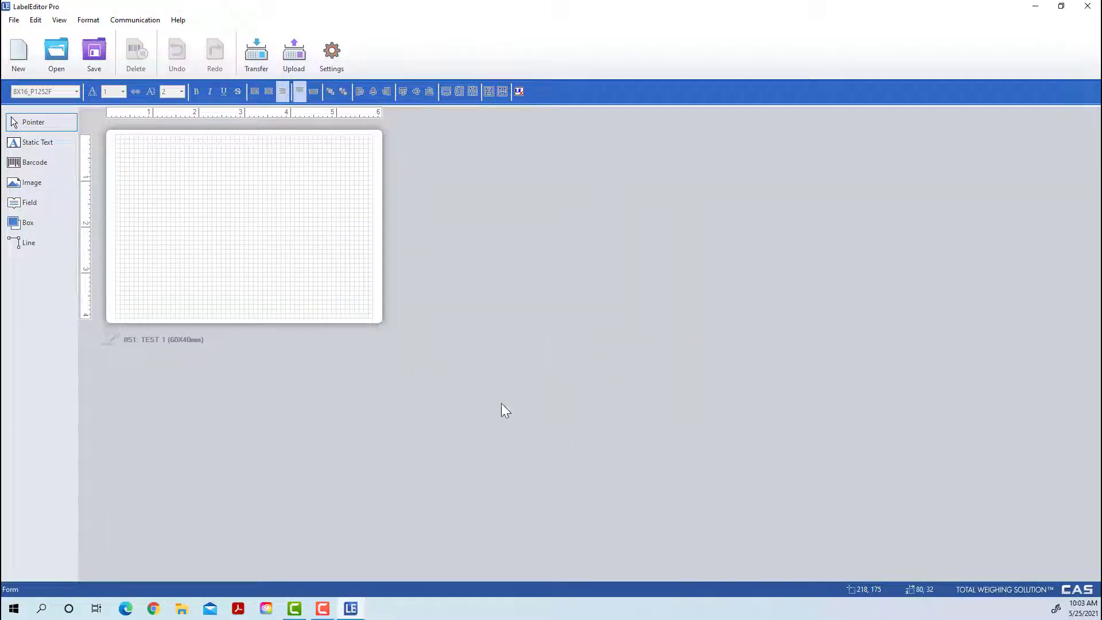
pyautogui.click(103, 67)
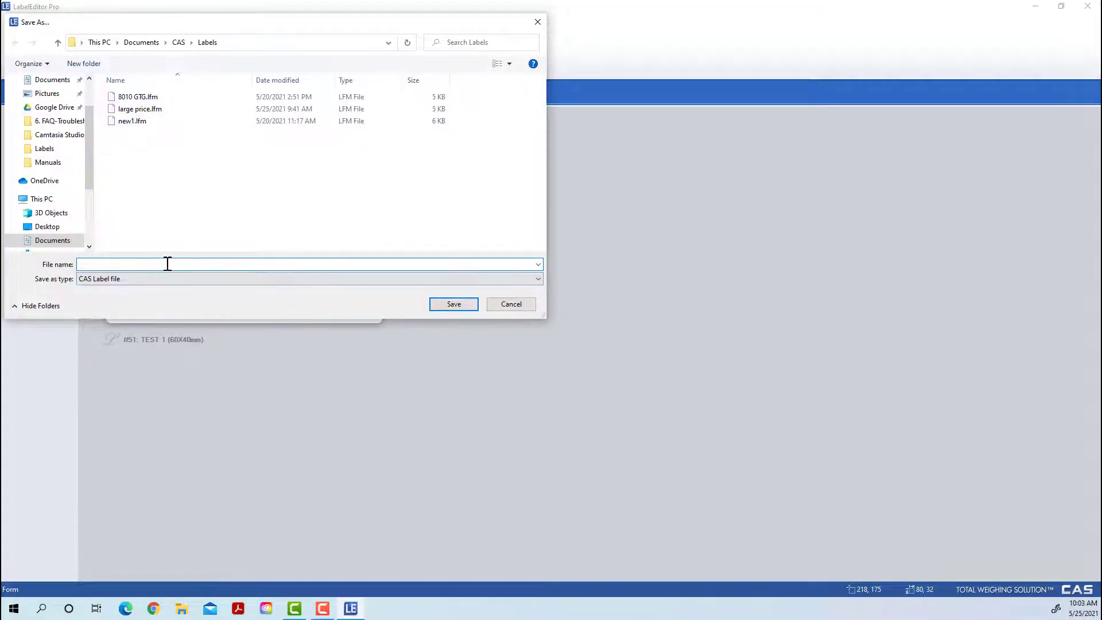
# Step: Save the label as TEST 1.lfm in Documents > CAS > Labels
pyautogui.click(143, 43)
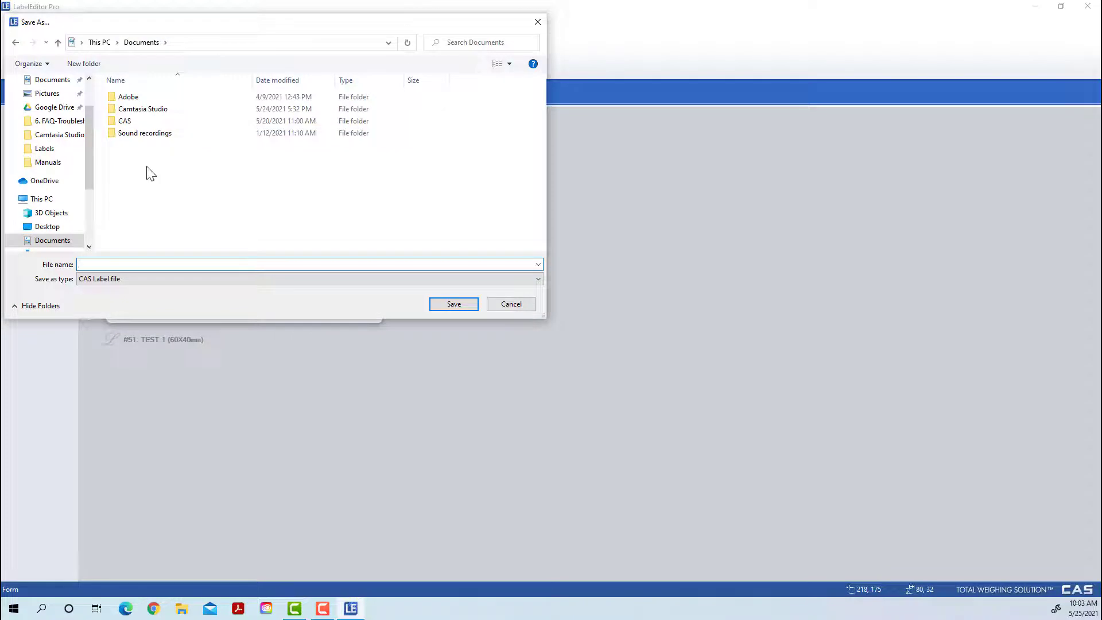
pyautogui.doubleClick(138, 124)
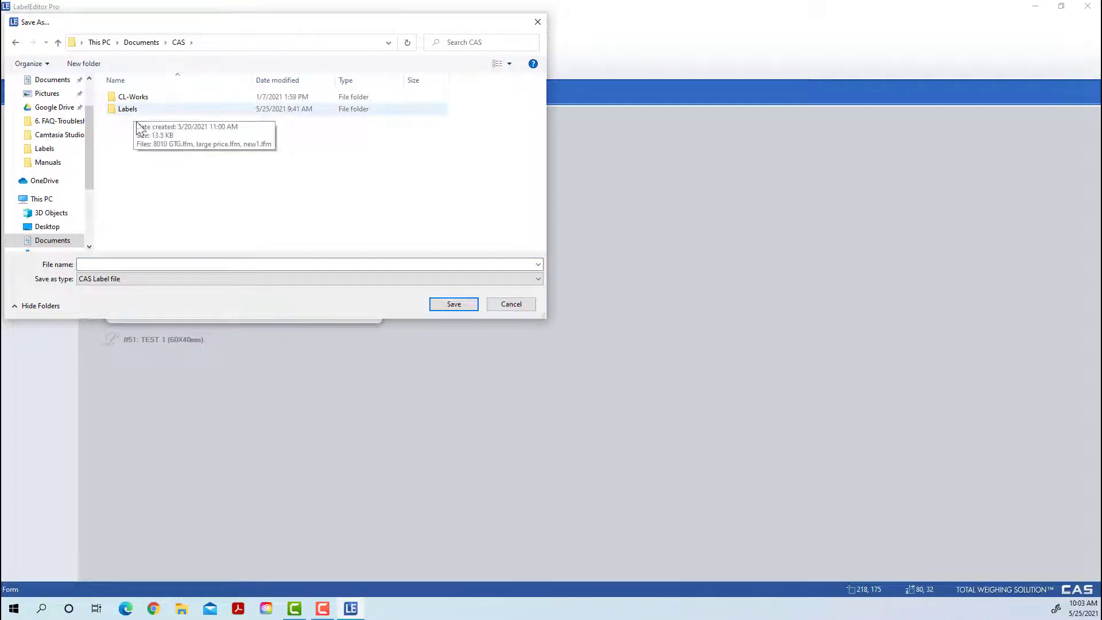
pyautogui.rightClick(148, 185)
pyautogui.moveTo(96, 292)
pyautogui.click(192, 175)
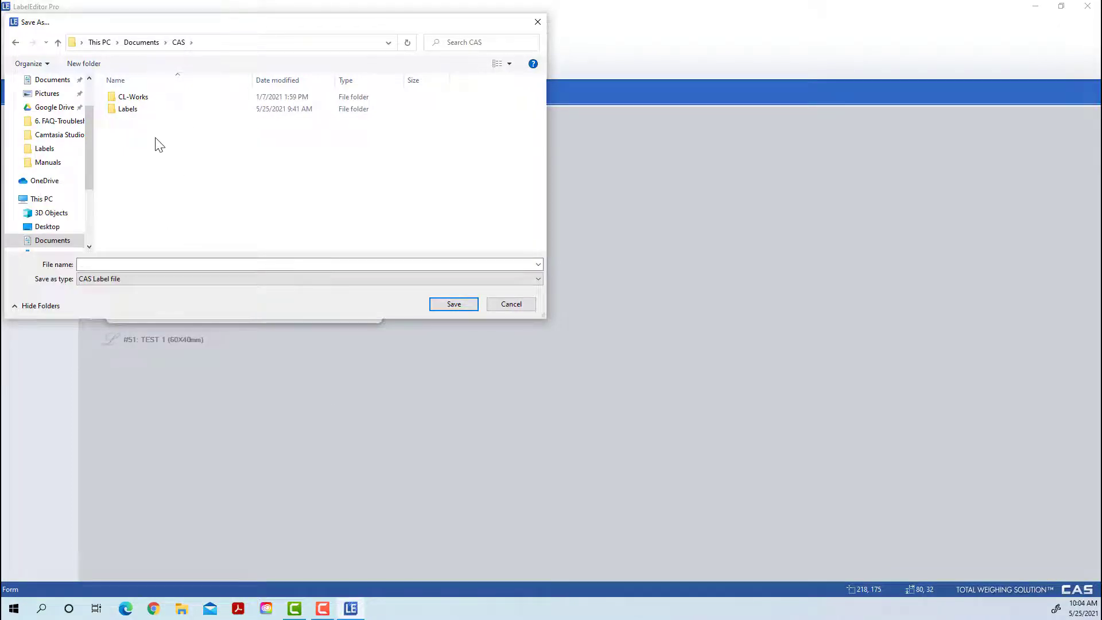
pyautogui.doubleClick(138, 112)
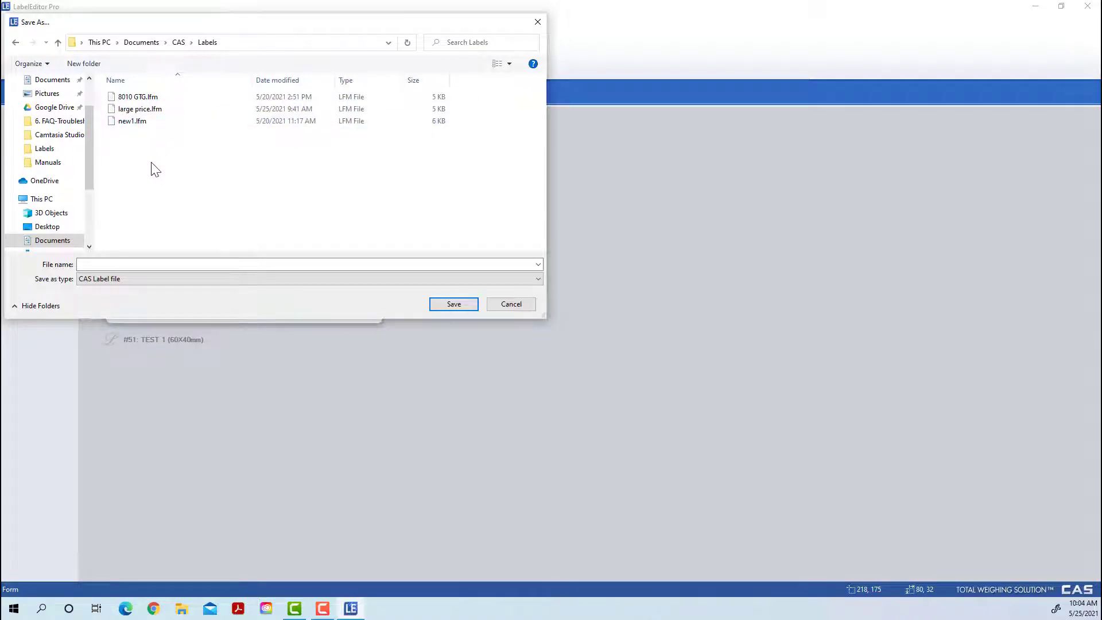
pyautogui.click(147, 263)
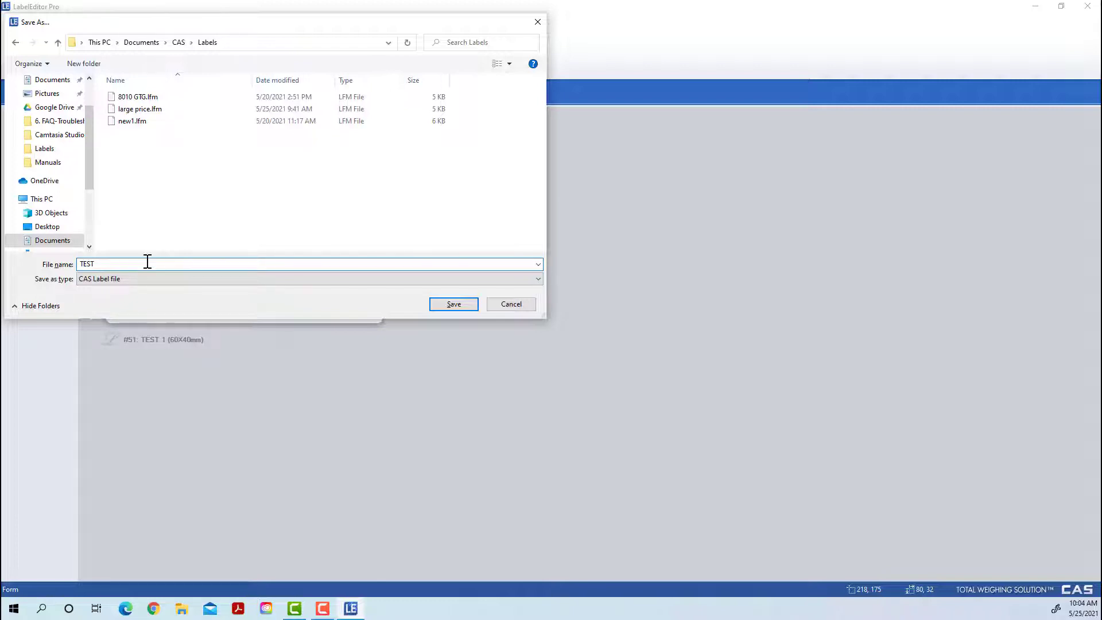
pyautogui.click(464, 308)
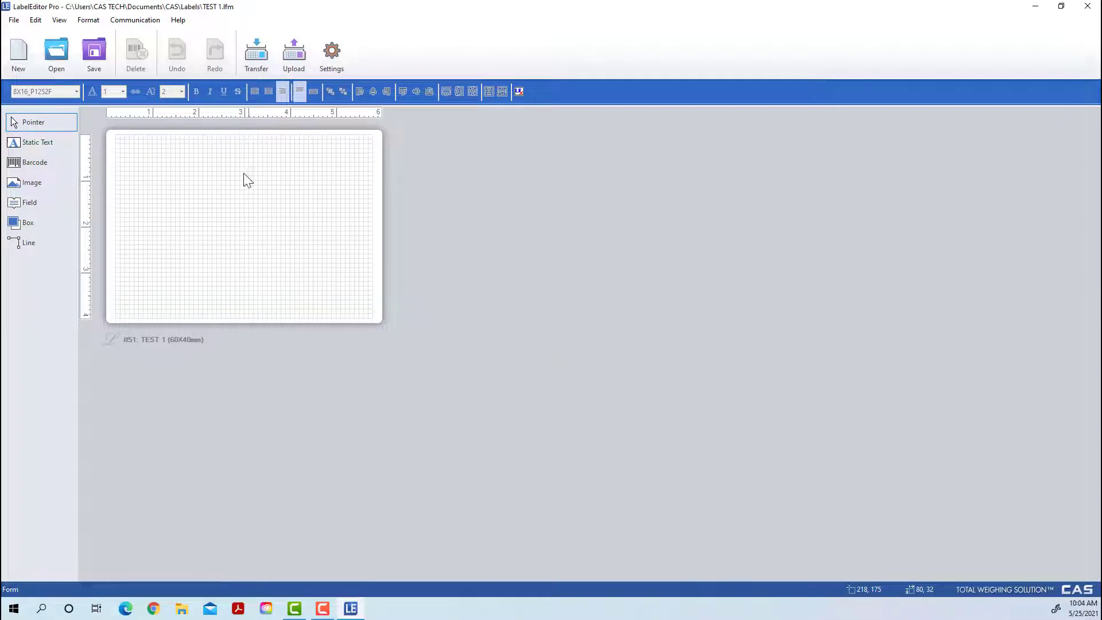
# Step: Save TEST 1 again and show the Field tool's list of insertable data fields
pyautogui.click(94, 53)
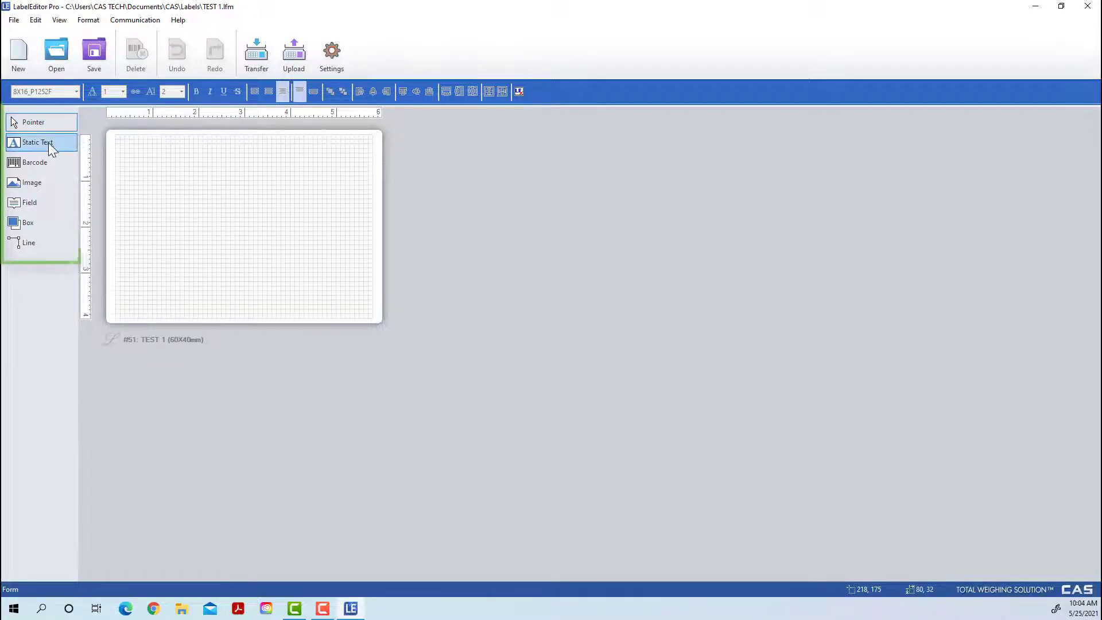
pyautogui.click(32, 203)
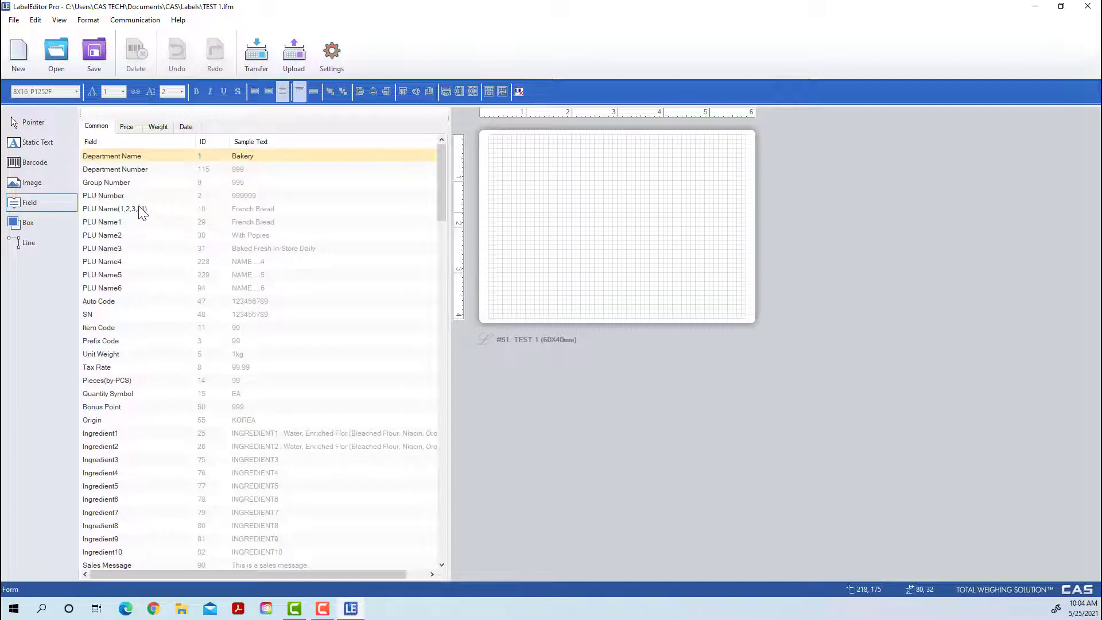
# Step: Browse the Common field list and select PLU Name1, whose sample text is French Bread
pyautogui.scroll(-3, 129, 232)
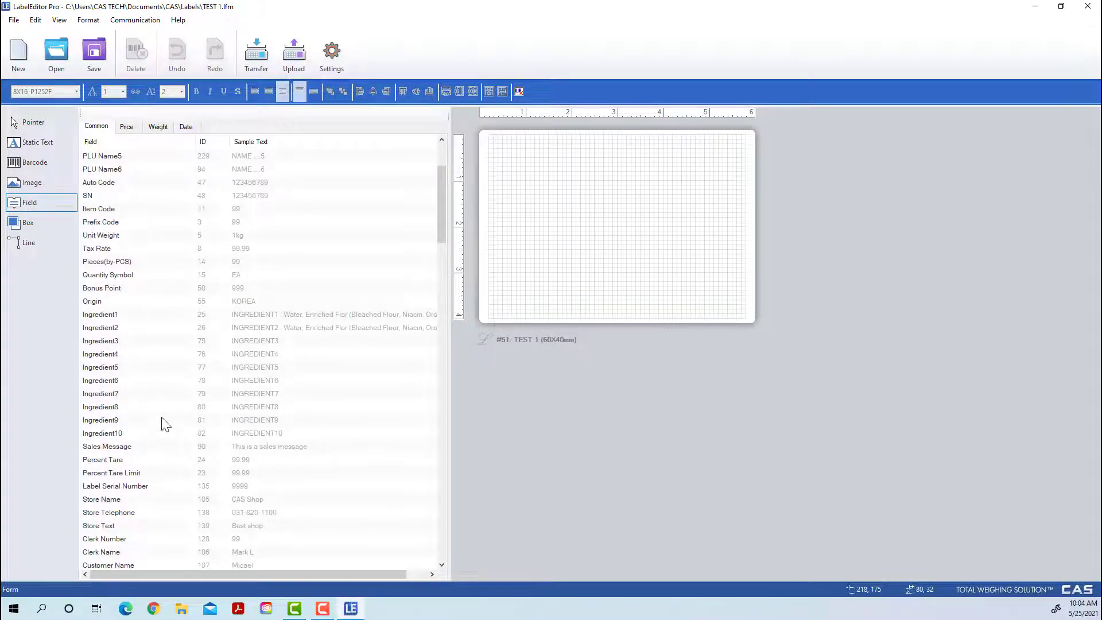
pyautogui.scroll(-8, 155, 410)
pyautogui.scroll(-15, 153, 404)
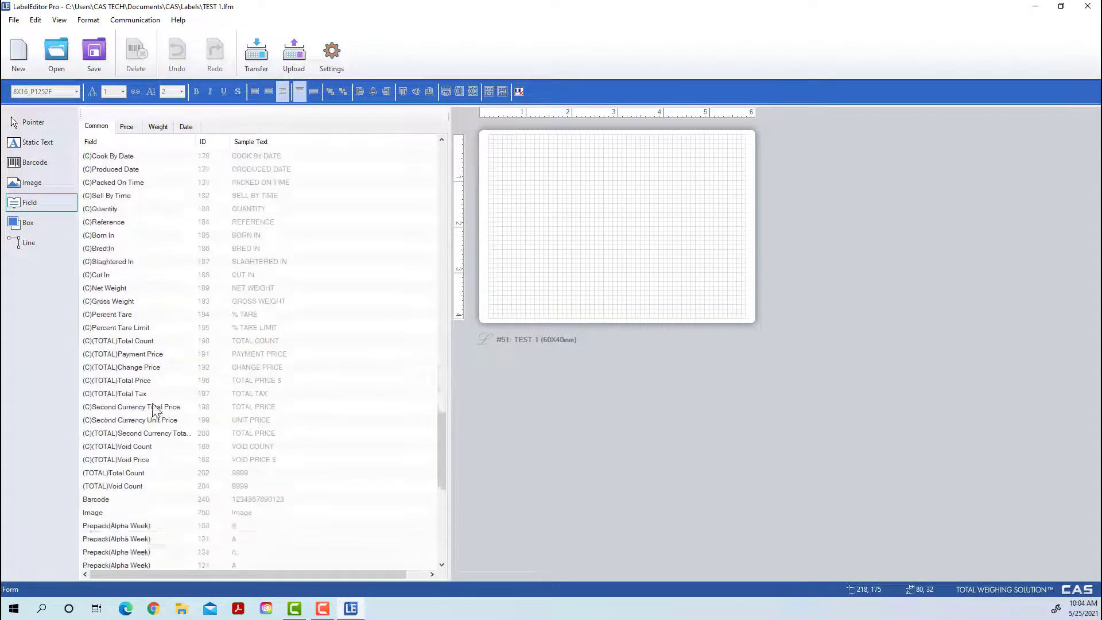
pyautogui.scroll(20, 154, 409)
pyautogui.scroll(7, 155, 410)
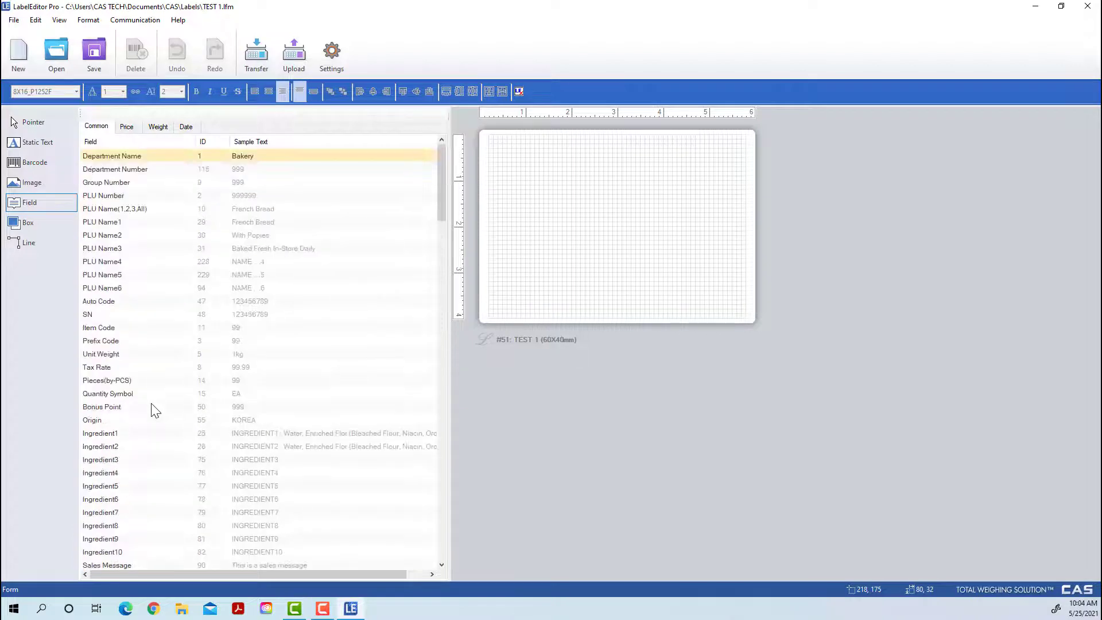
pyautogui.click(113, 210)
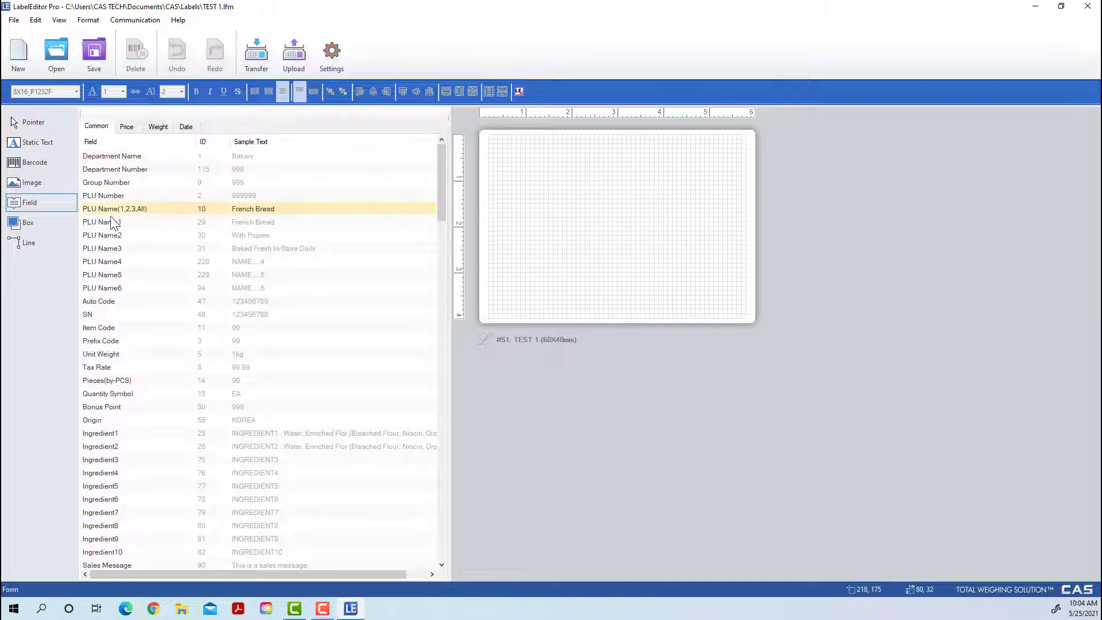
pyautogui.click(112, 222)
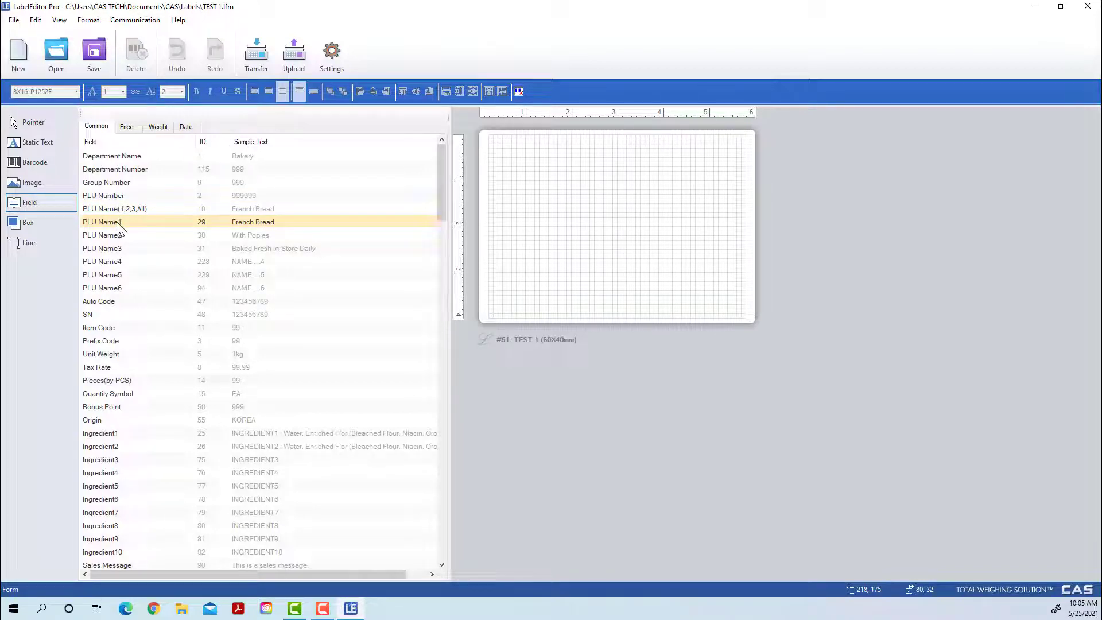
# Step: Drop the PLU Name1 field near the label top, shift it left, and widen it to 218×31
pyautogui.click(609, 146)
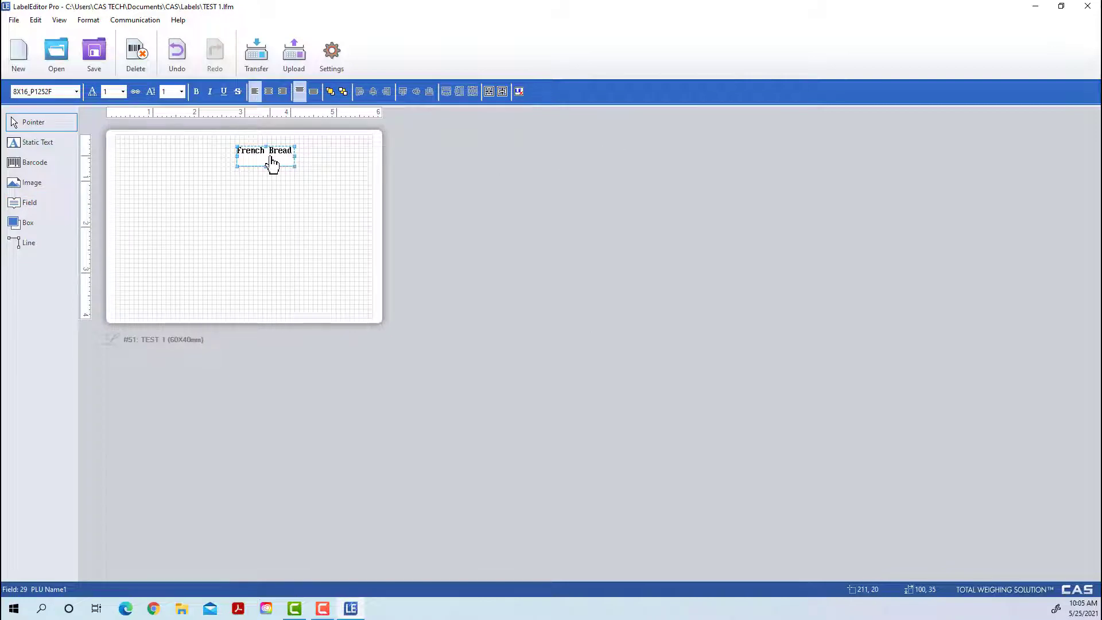
pyautogui.moveTo(271, 165); pyautogui.dragTo(240, 169)
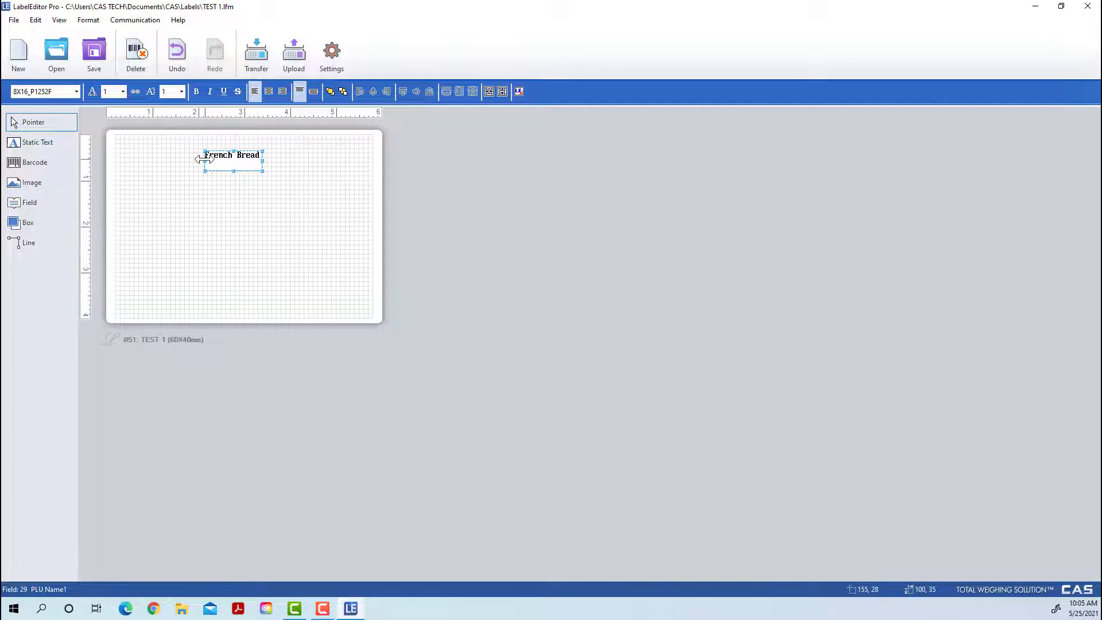
pyautogui.moveTo(205, 160); pyautogui.dragTo(176, 162)
pyautogui.moveTo(264, 160); pyautogui.dragTo(237, 168)
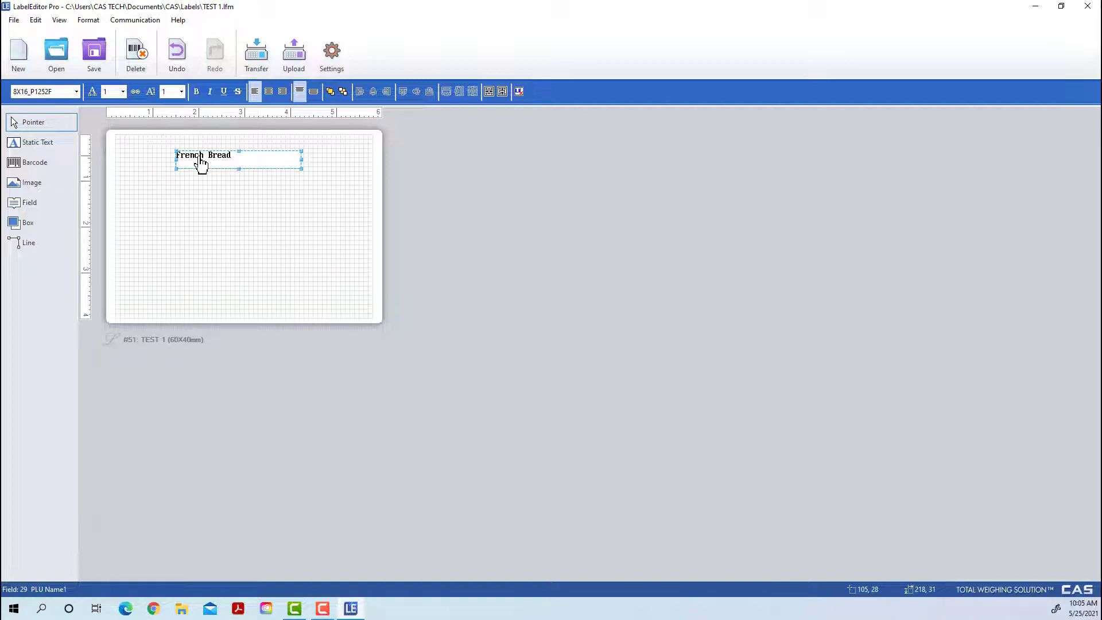
# Step: Set the French Bread field to size 2 and stretch its edges so the whole name shows
pyautogui.click(123, 92)
pyautogui.click(115, 112)
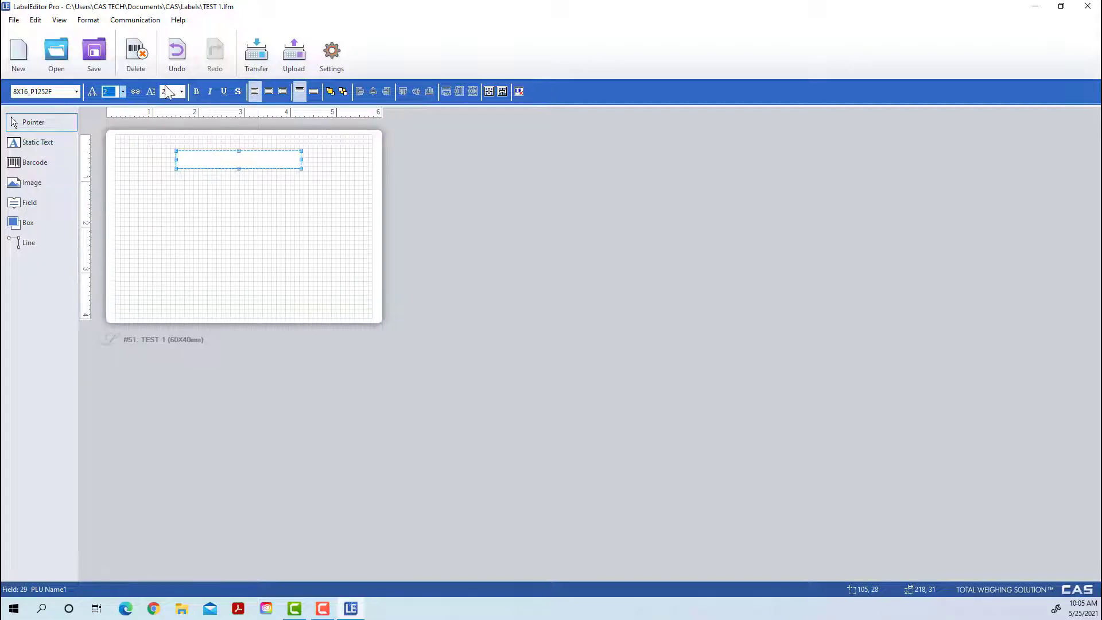
pyautogui.moveTo(301, 159); pyautogui.dragTo(317, 160)
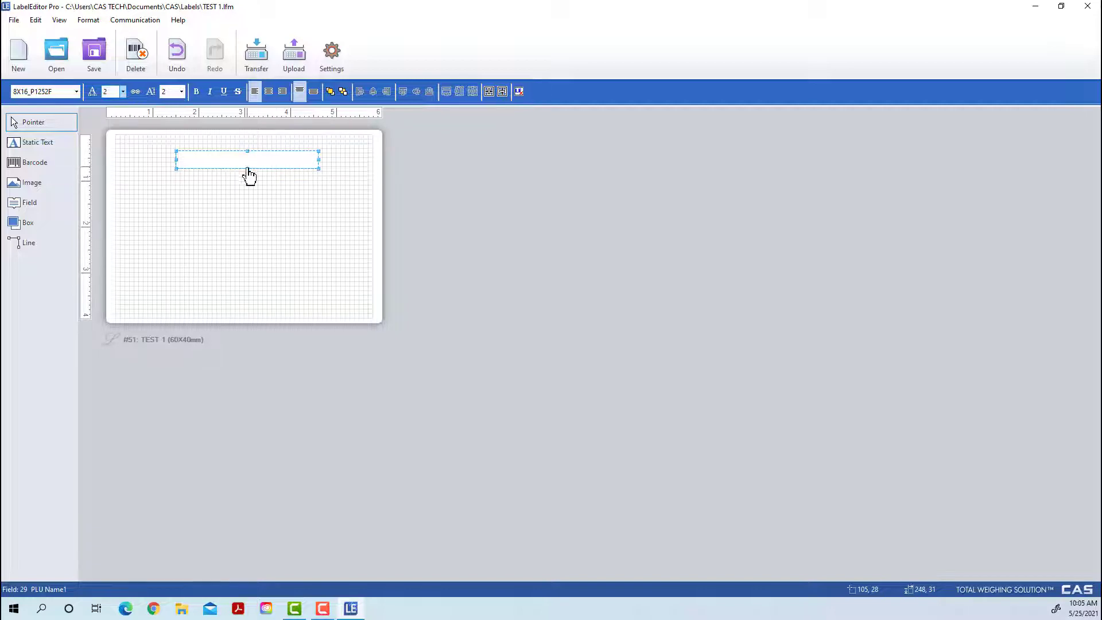
pyautogui.moveTo(248, 170); pyautogui.dragTo(248, 180)
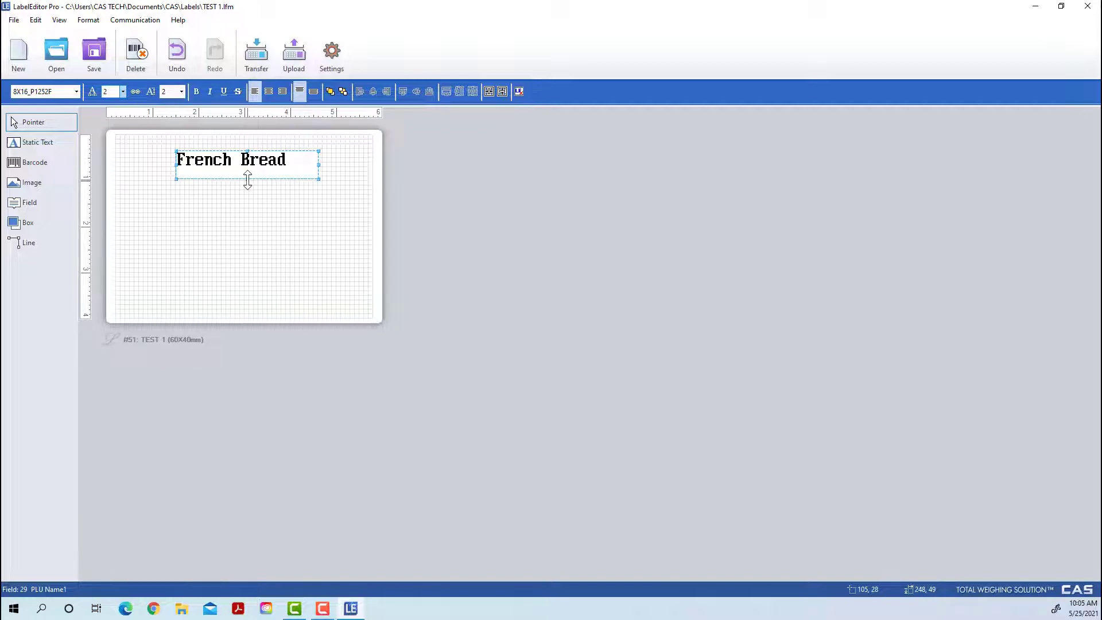
pyautogui.moveTo(318, 164); pyautogui.dragTo(291, 164)
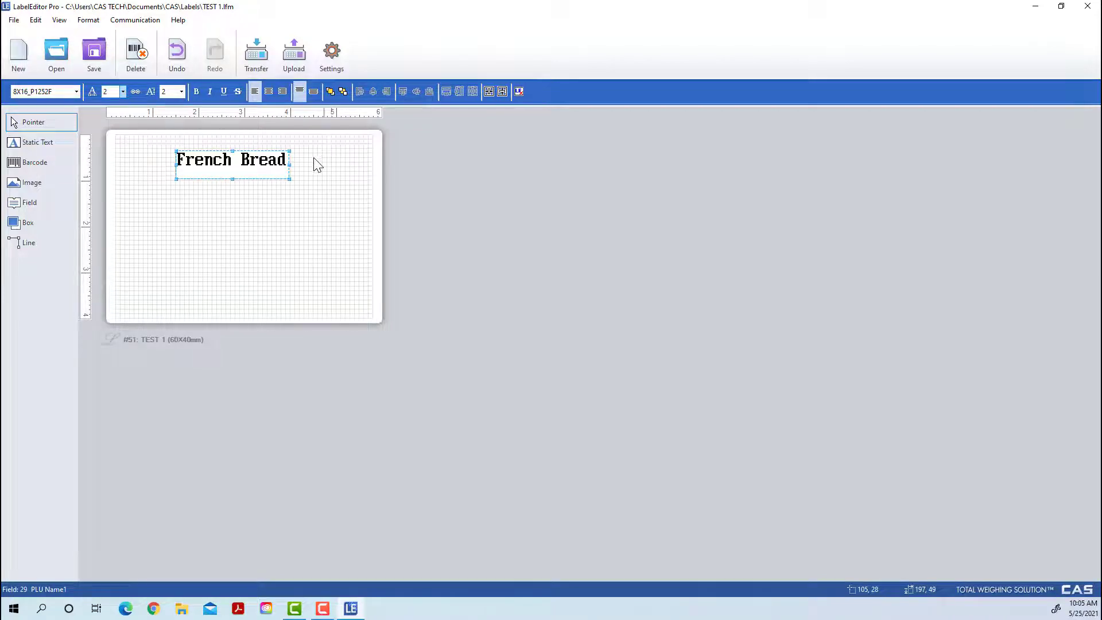
pyautogui.moveTo(291, 164); pyautogui.dragTo(337, 166)
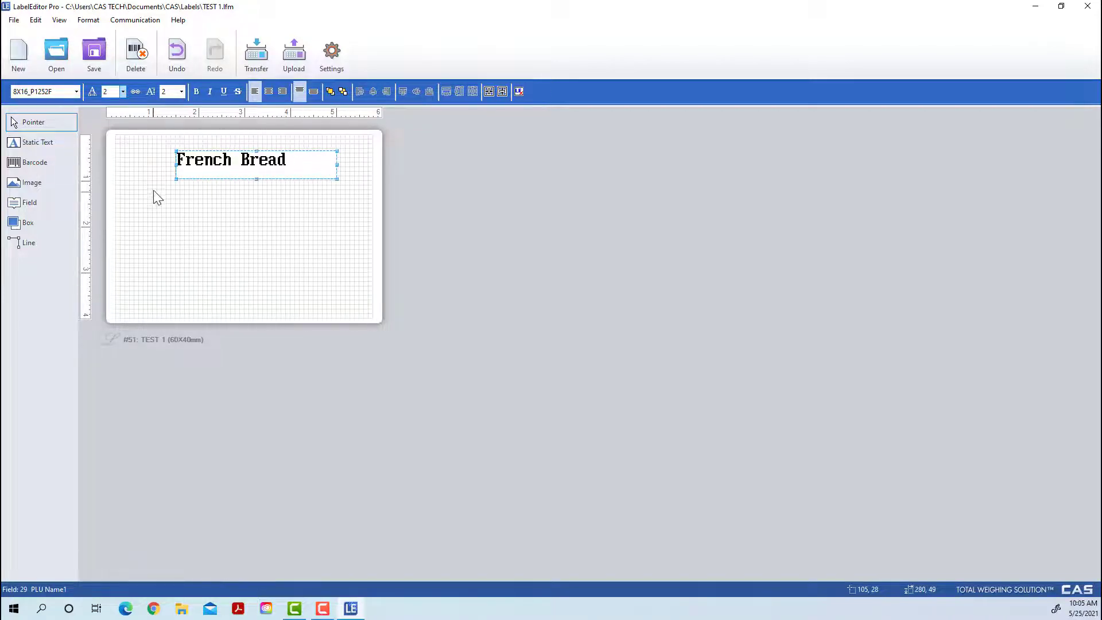
pyautogui.moveTo(175, 163); pyautogui.dragTo(154, 165)
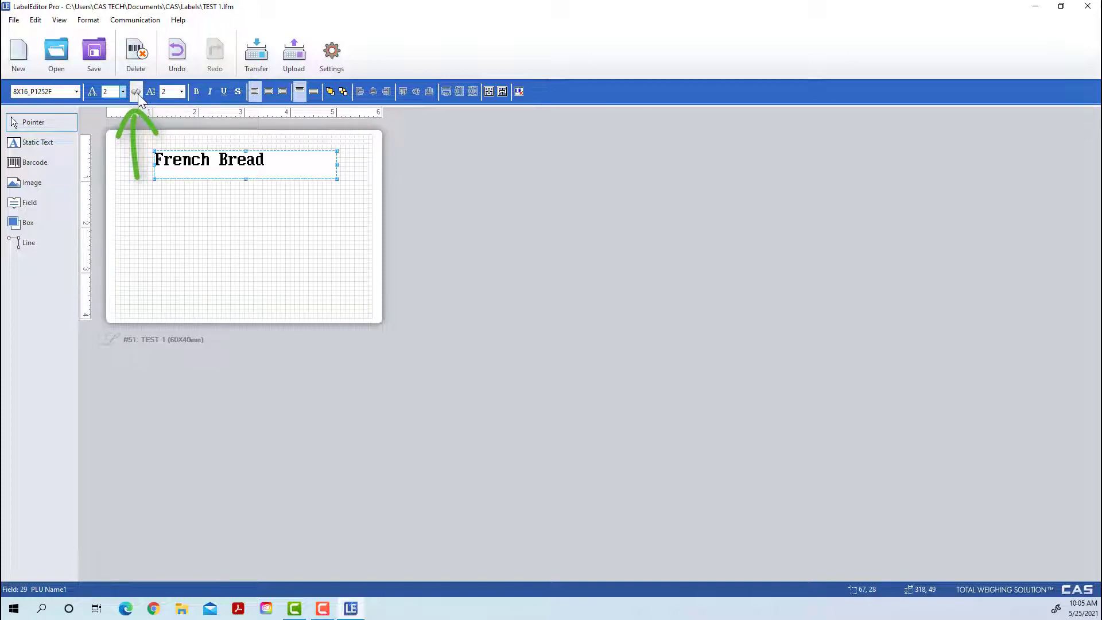
# Step: Try text heights 3, 4 and 1 on French Bread, then return to height 2
pyautogui.click(178, 115)
pyautogui.click(181, 93)
pyautogui.click(171, 129)
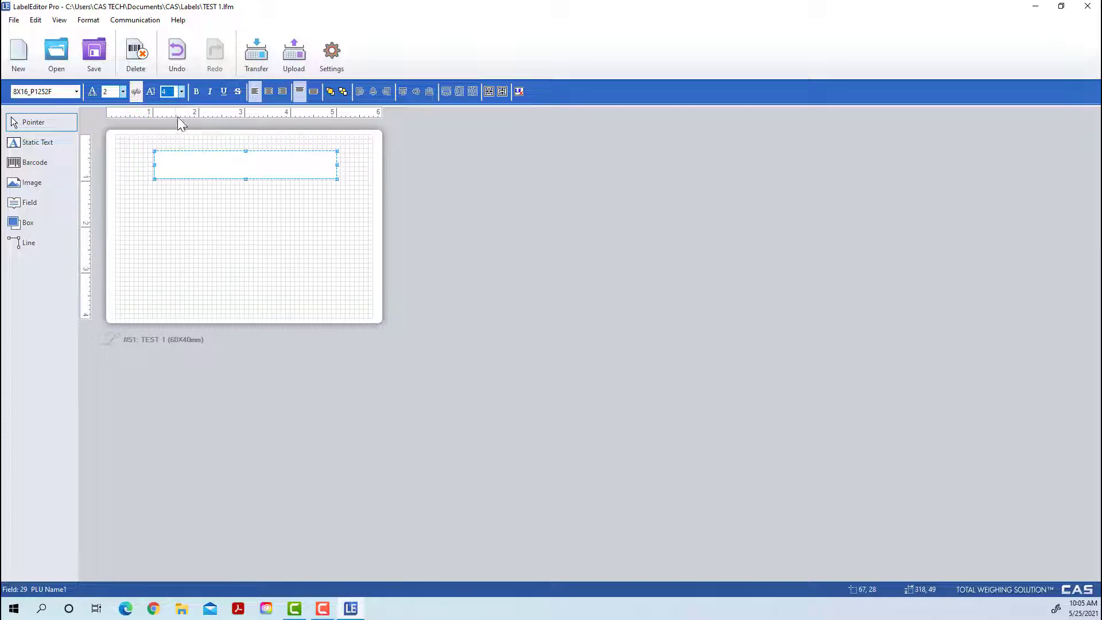
pyautogui.click(180, 92)
pyautogui.click(174, 105)
pyautogui.click(181, 92)
pyautogui.click(174, 113)
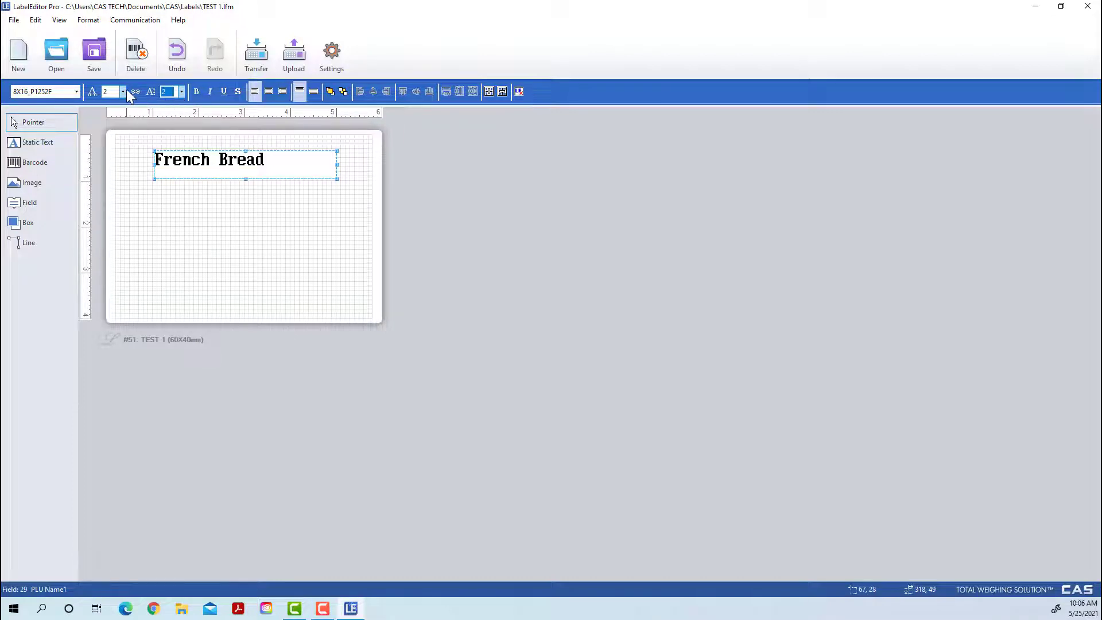
# Step: Preview bold, italic, underline and strikeout on French Bread, turning each off again
pyautogui.click(198, 91)
pyautogui.click(198, 92)
pyautogui.click(210, 91)
pyautogui.click(210, 92)
pyautogui.click(223, 91)
pyautogui.click(223, 91)
pyautogui.click(237, 95)
pyautogui.click(237, 95)
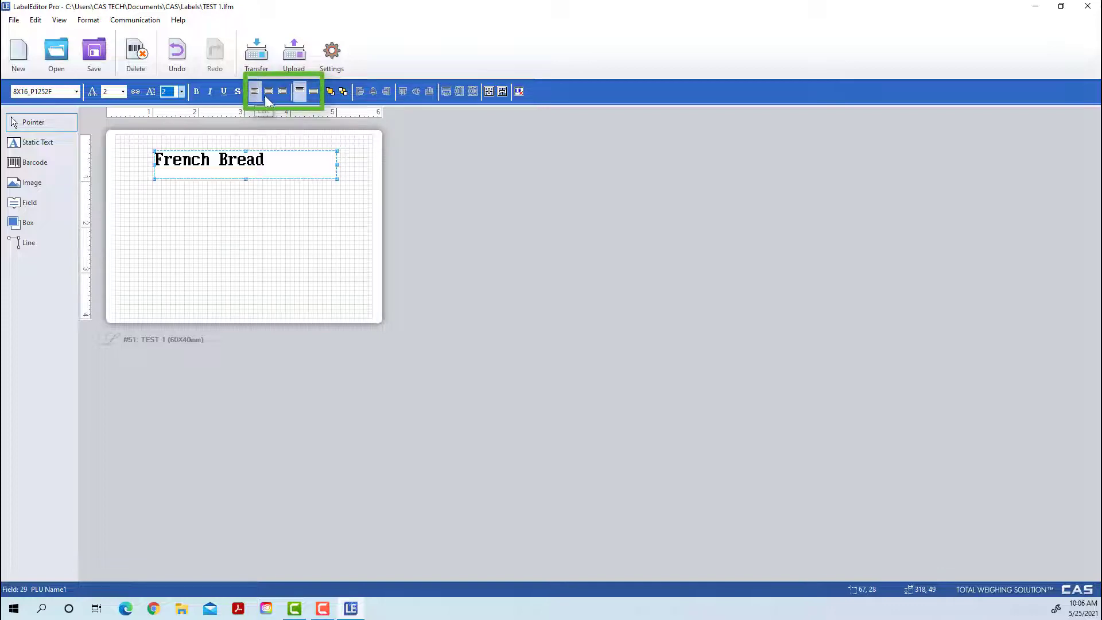
# Step: Centre French Bread vertically and horizontally, then reshape its box to 199×74
pyautogui.click(313, 92)
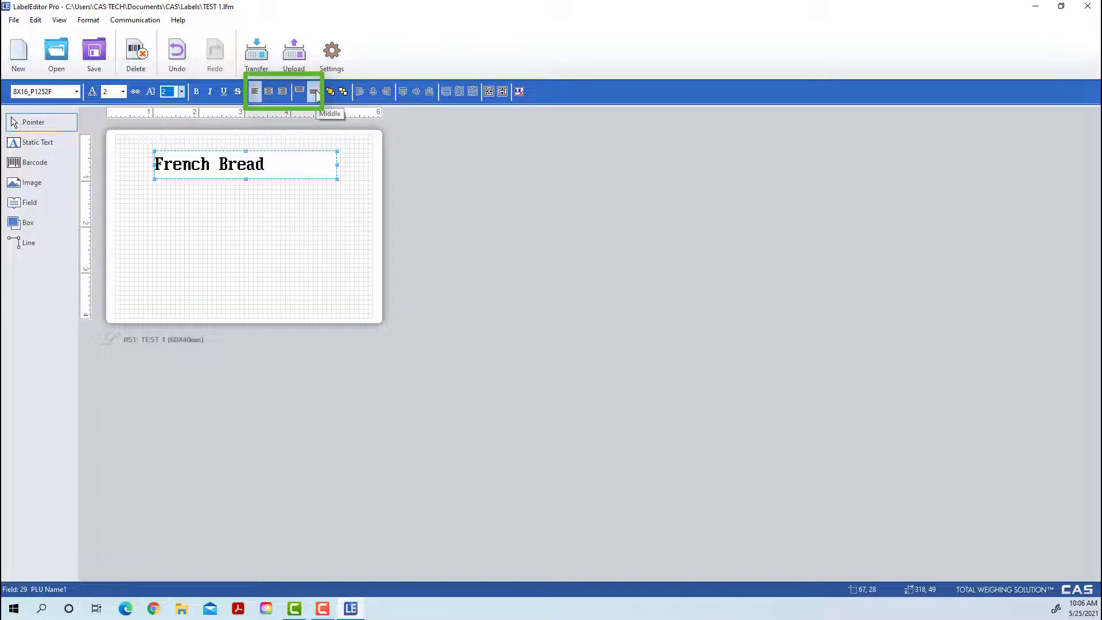
pyautogui.click(267, 93)
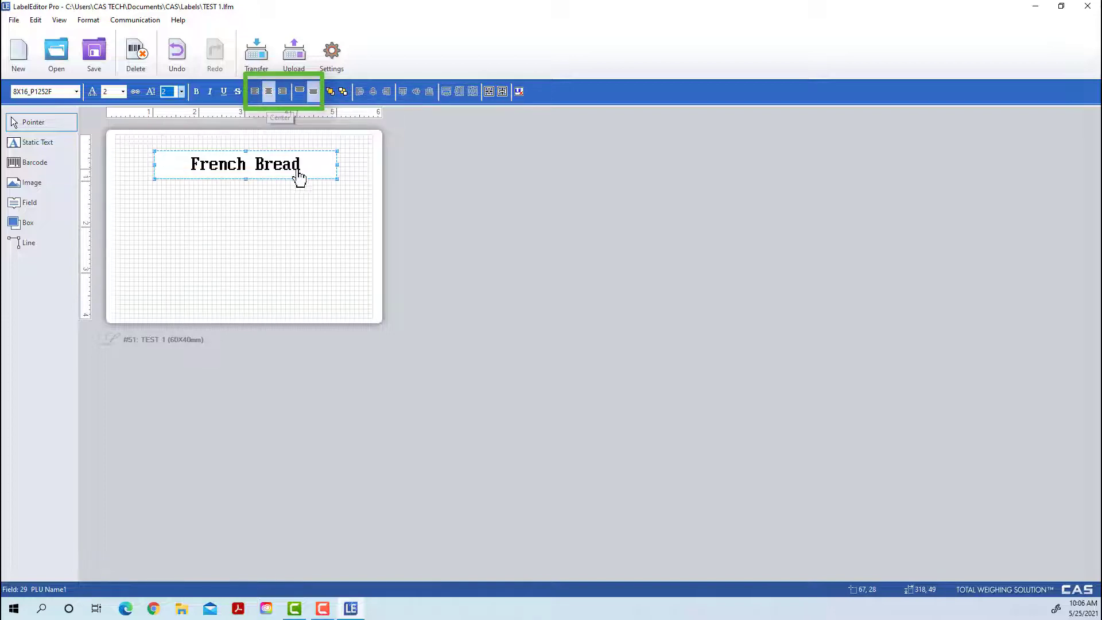
pyautogui.moveTo(246, 179)
pyautogui.mouseDown()
pyautogui.moveTo(256, 340)
pyautogui.moveTo(254, 193)
pyautogui.mouseUp()
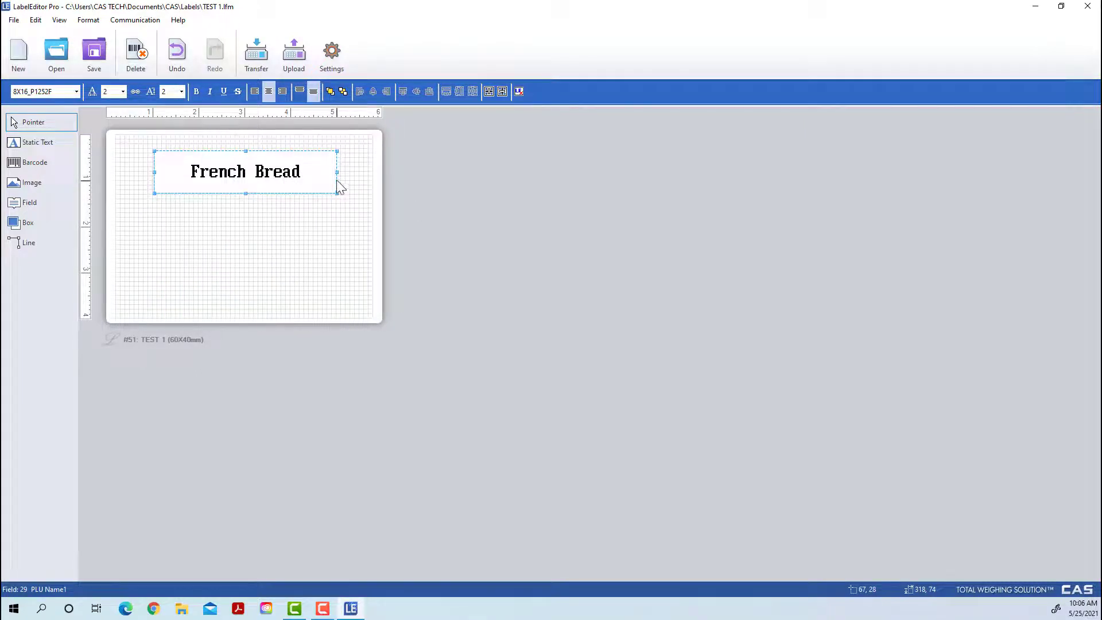
pyautogui.moveTo(338, 173); pyautogui.dragTo(240, 208)
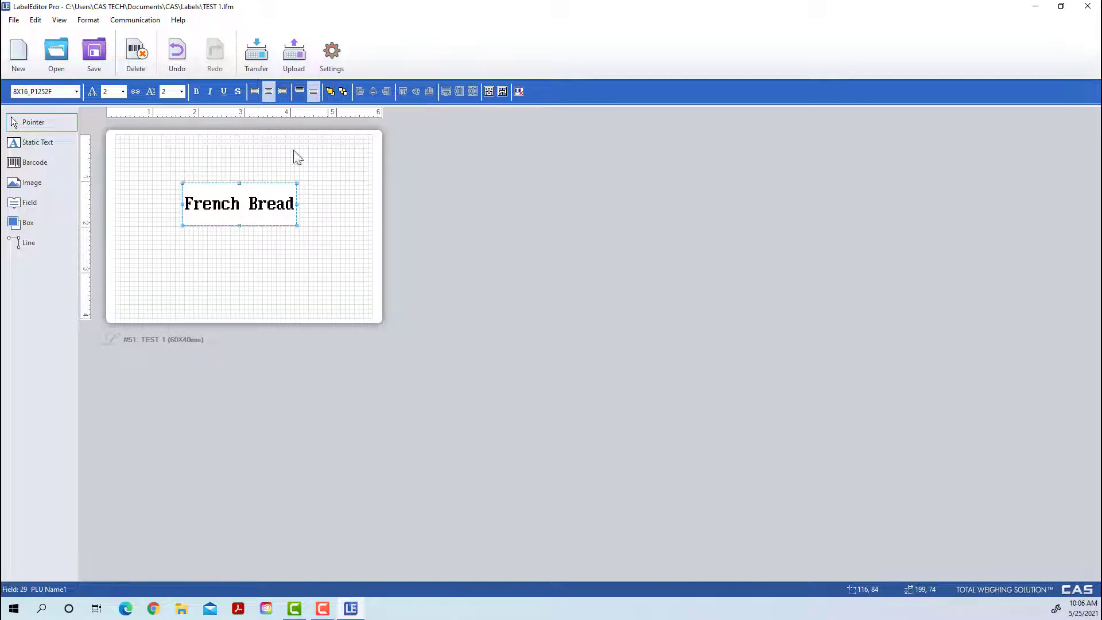
# Step: Save TEST 1 and move French Bread up near the top edge at 116, 13
pyautogui.click(98, 74)
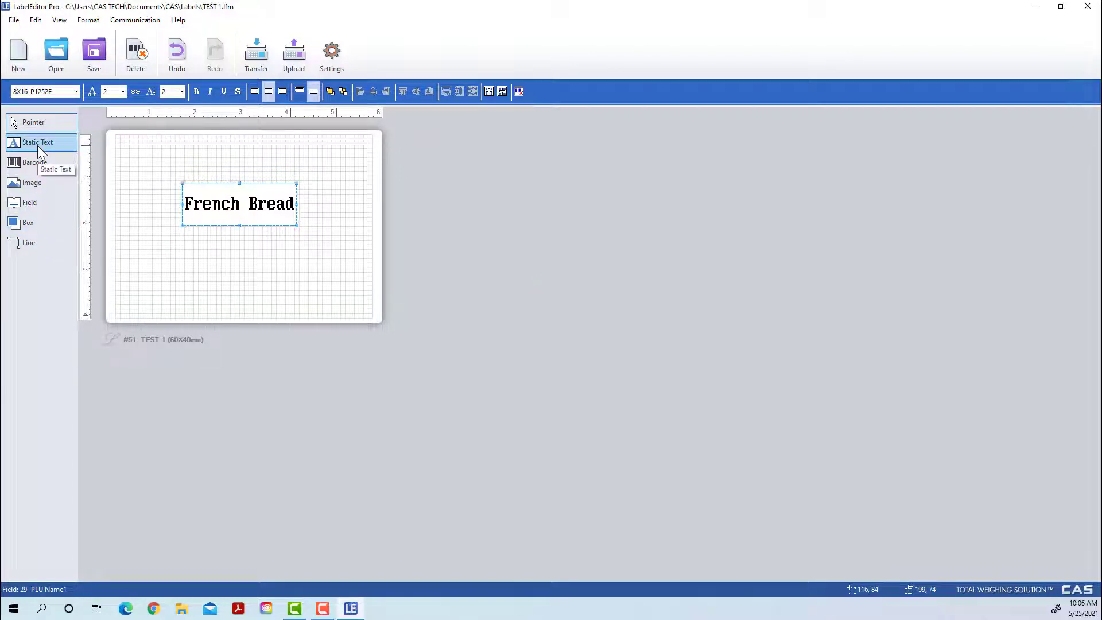
pyautogui.moveTo(244, 202); pyautogui.dragTo(244, 167)
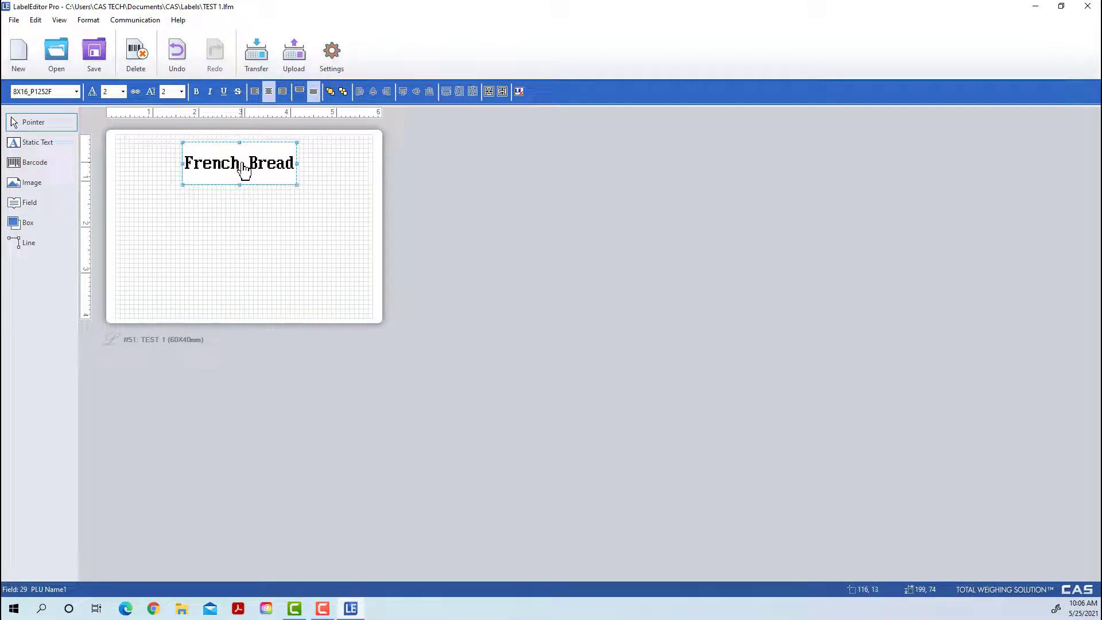
pyautogui.click(50, 204)
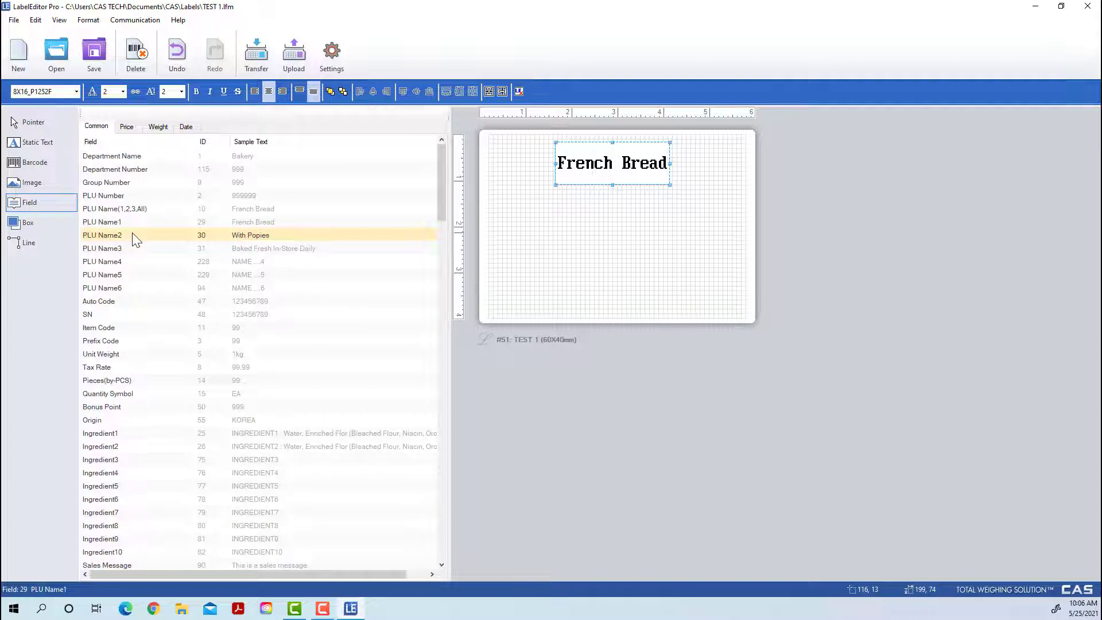
# Step: Place the PLU Name2 field (With Popies) under French Bread, centred, at character width 2, box widened
pyautogui.click(613, 200)
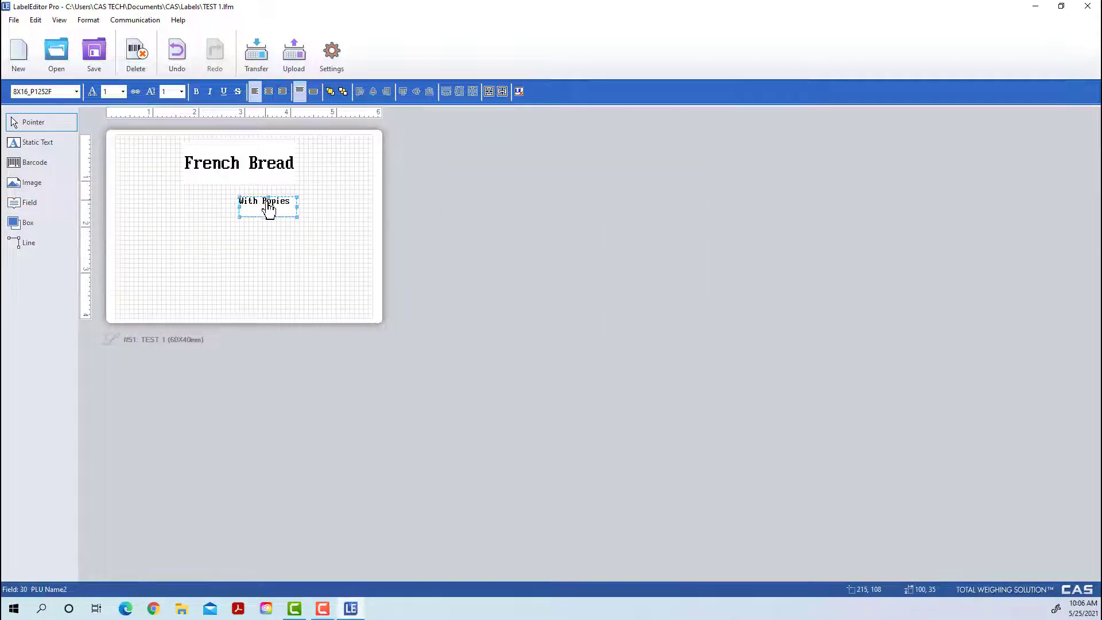
pyautogui.moveTo(268, 209); pyautogui.dragTo(194, 194)
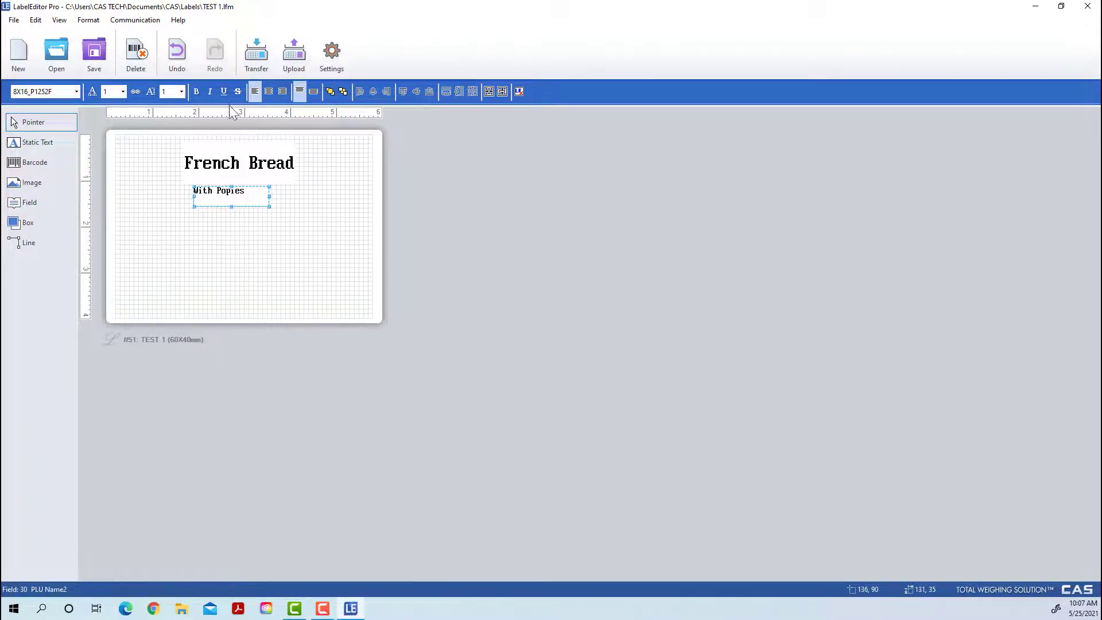
pyautogui.click(269, 93)
pyautogui.click(314, 92)
pyautogui.moveTo(235, 203); pyautogui.dragTo(241, 203)
pyautogui.click(123, 91)
pyautogui.click(117, 111)
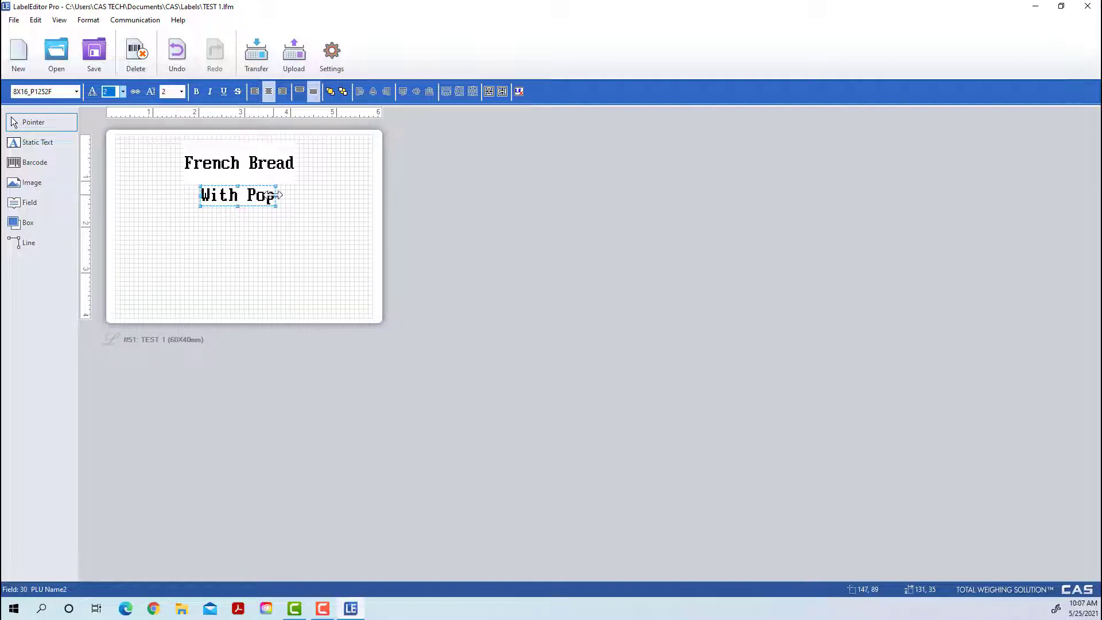
pyautogui.moveTo(276, 196); pyautogui.dragTo(238, 198)
# Step: Place a Unit Price field (999999) below With Popies from the Price fields, then choose Total Price
pyautogui.click(287, 246)
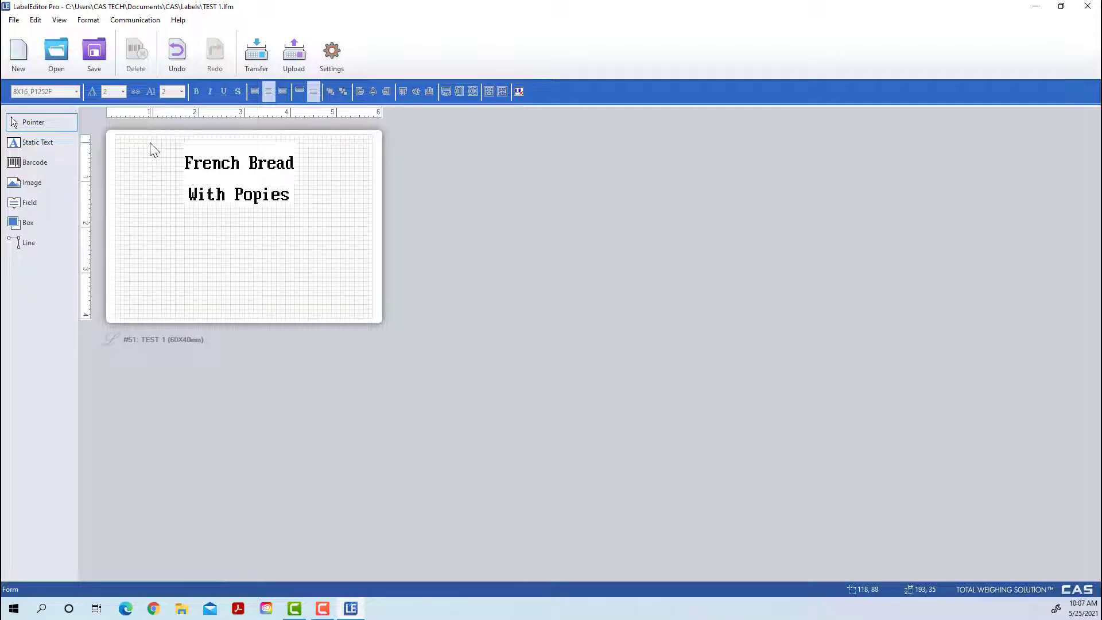
pyautogui.click(47, 208)
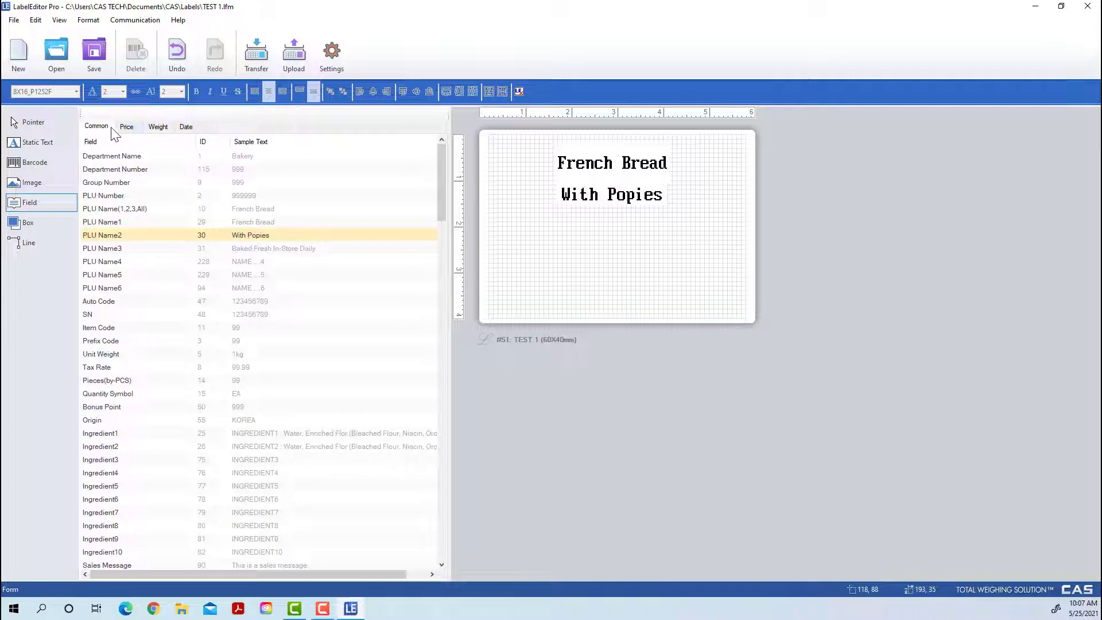
pyautogui.click(128, 126)
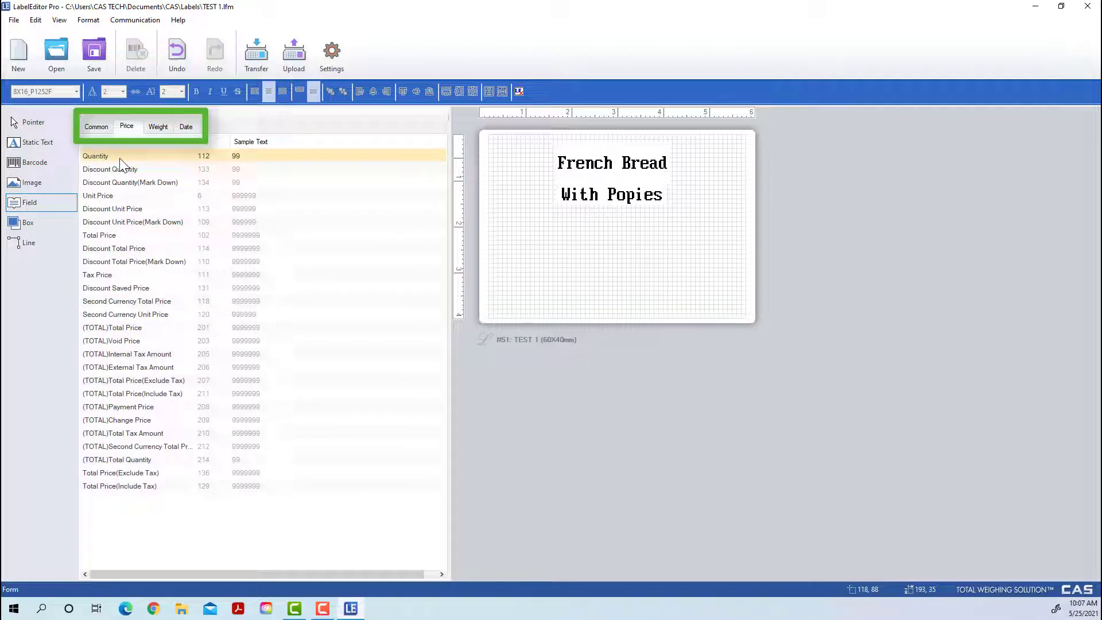
pyautogui.click(140, 195)
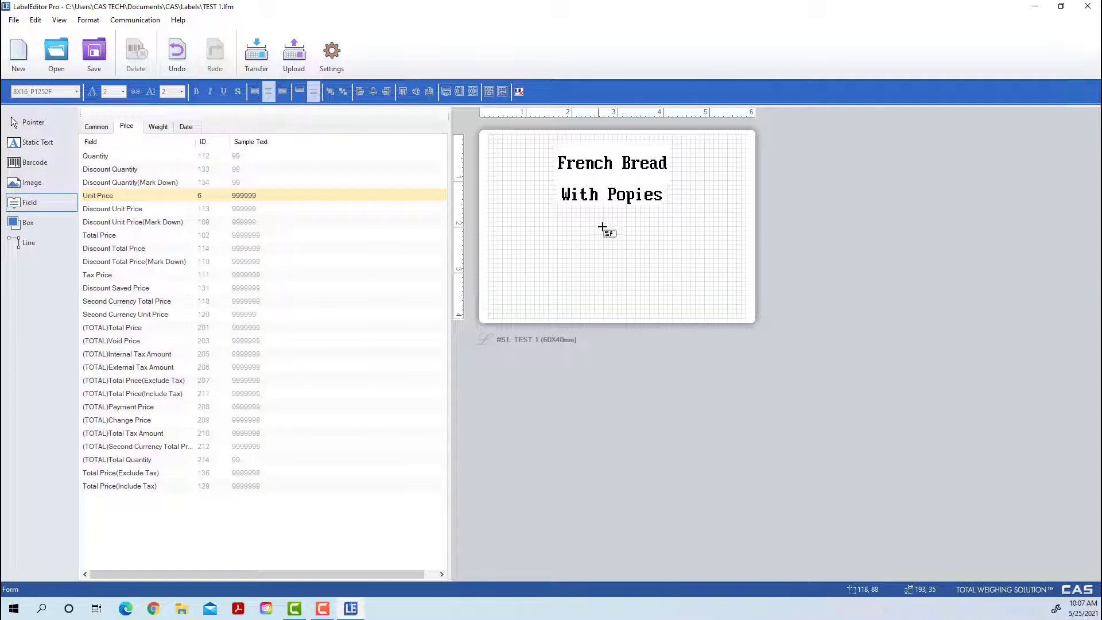
pyautogui.click(633, 230)
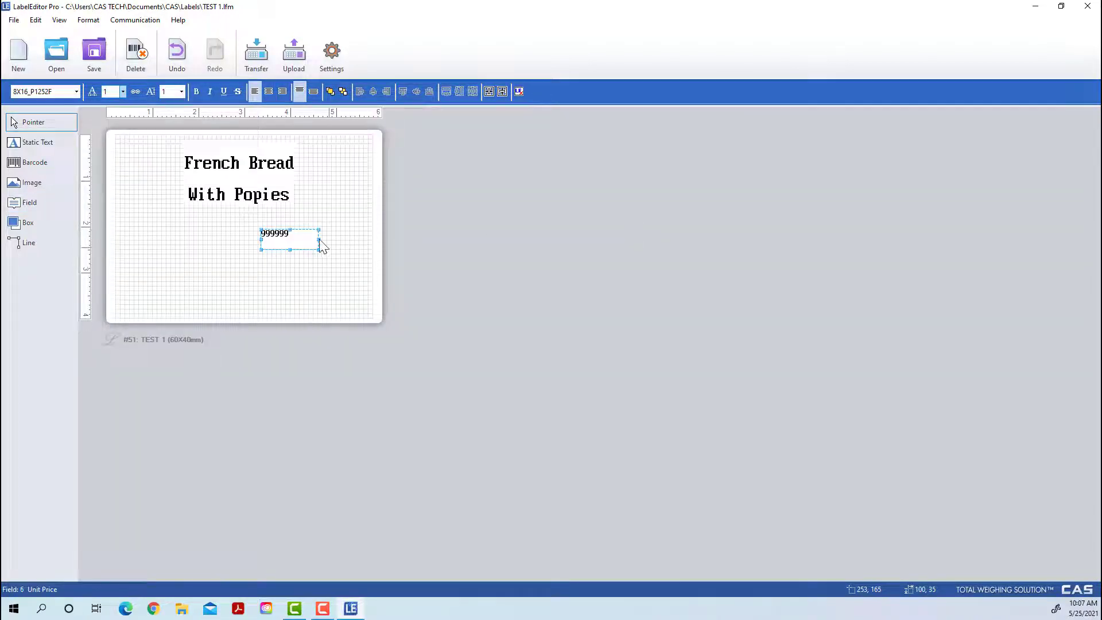
pyautogui.click(50, 203)
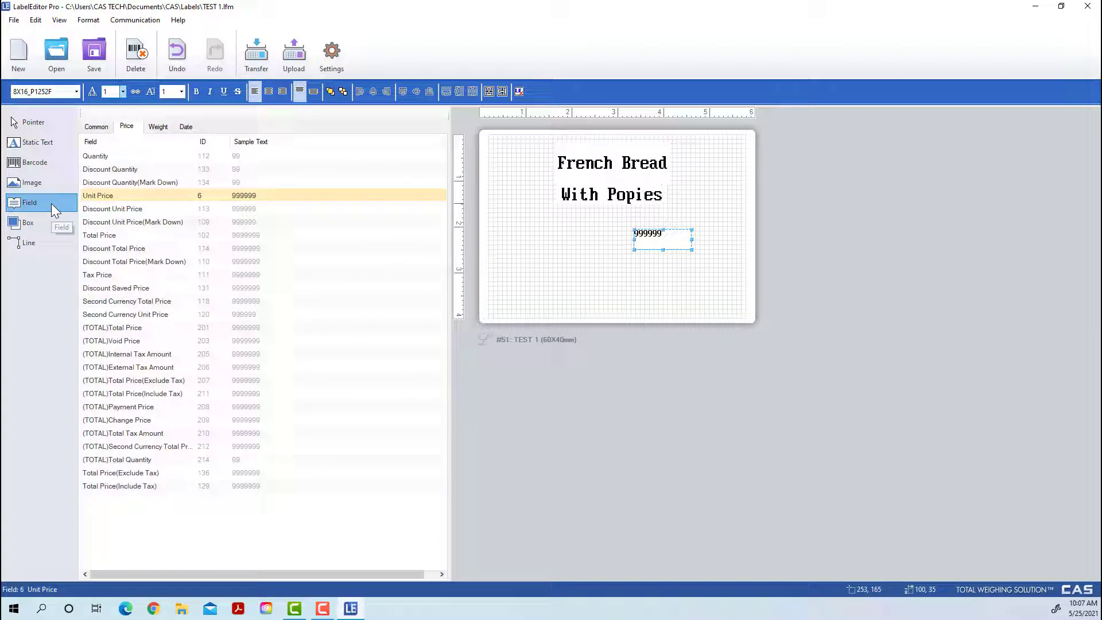
pyautogui.click(117, 236)
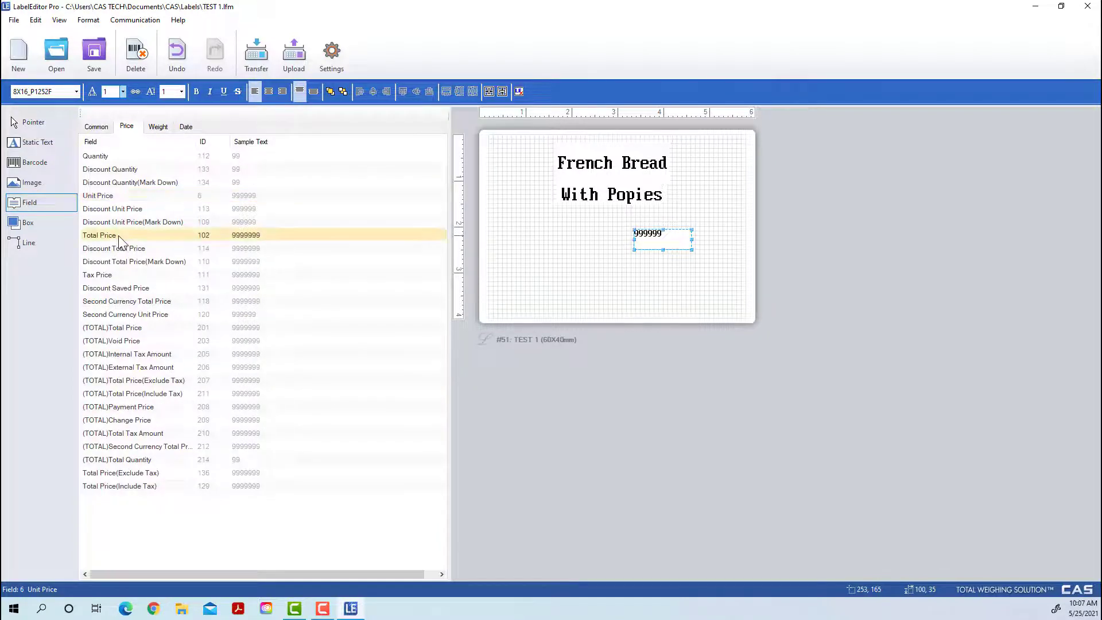
# Step: Drop the Total Price field (9999999) and line it up beside Unit Price under With Popies
pyautogui.click(666, 266)
pyautogui.click(293, 244)
pyautogui.moveTo(293, 239); pyautogui.dragTo(220, 227)
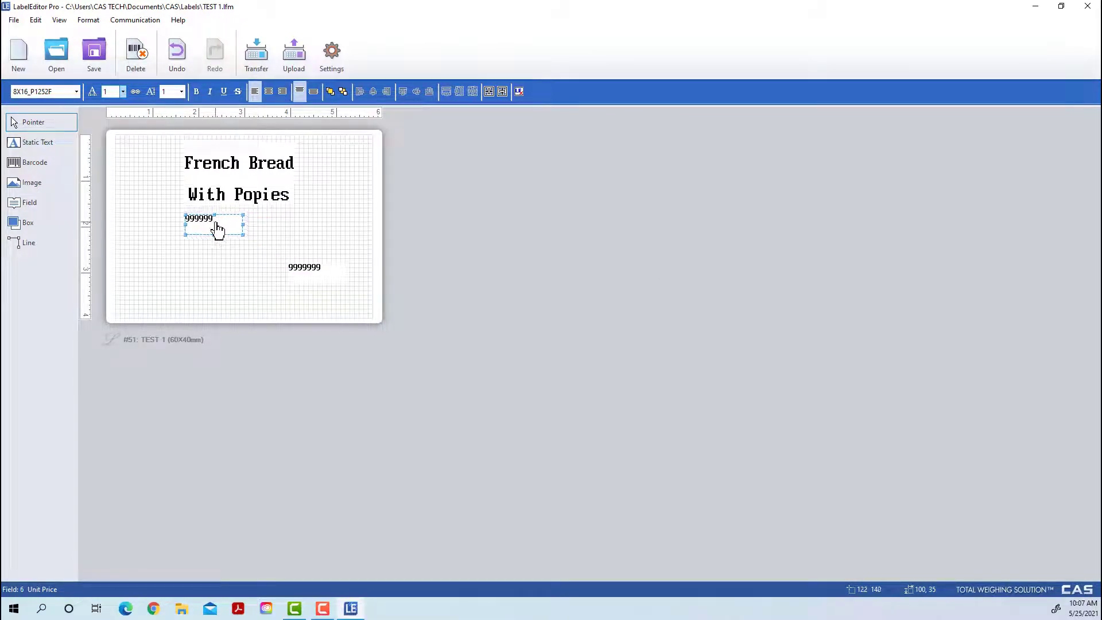
pyautogui.click(323, 280)
pyautogui.moveTo(324, 280); pyautogui.dragTo(325, 232)
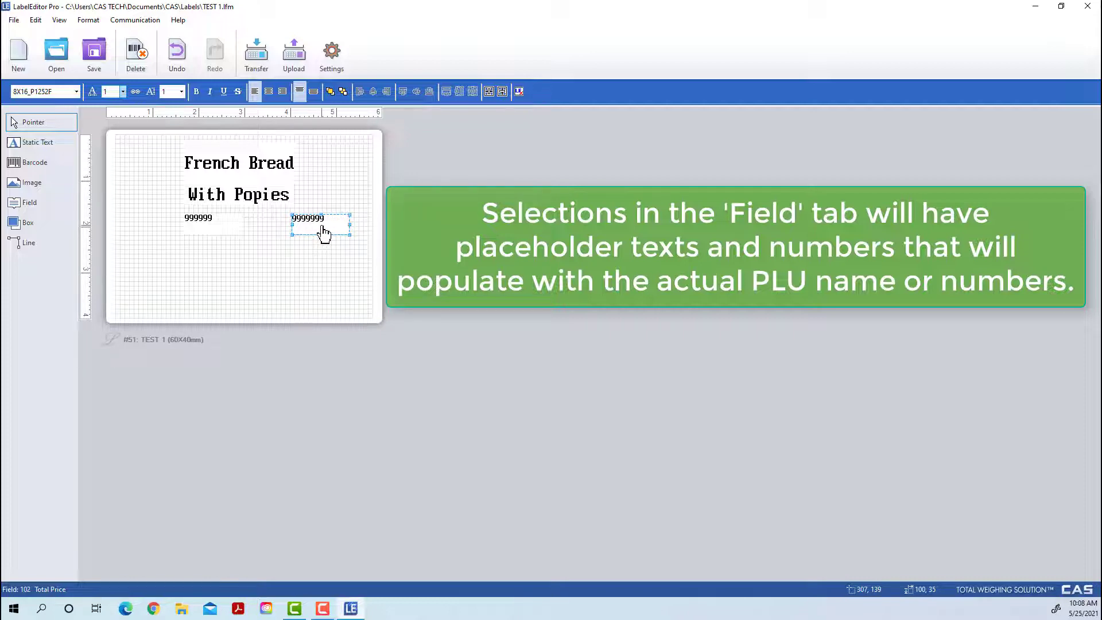
# Step: Centre the Unit Price and Total Price values within their boxes
pyautogui.click(217, 225)
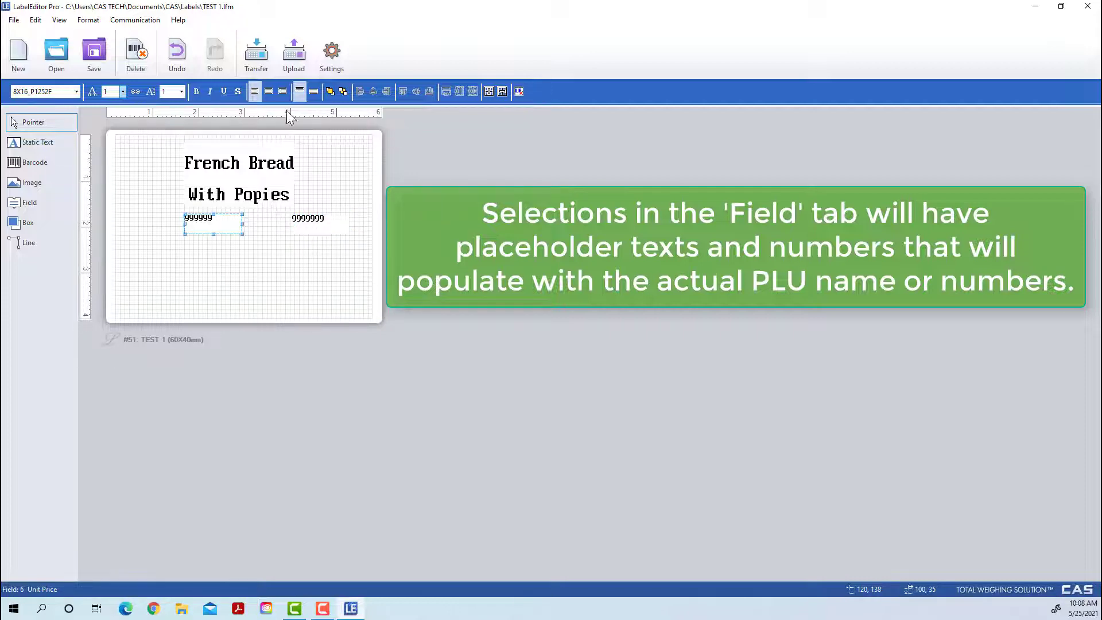
pyautogui.click(269, 91)
pyautogui.click(326, 228)
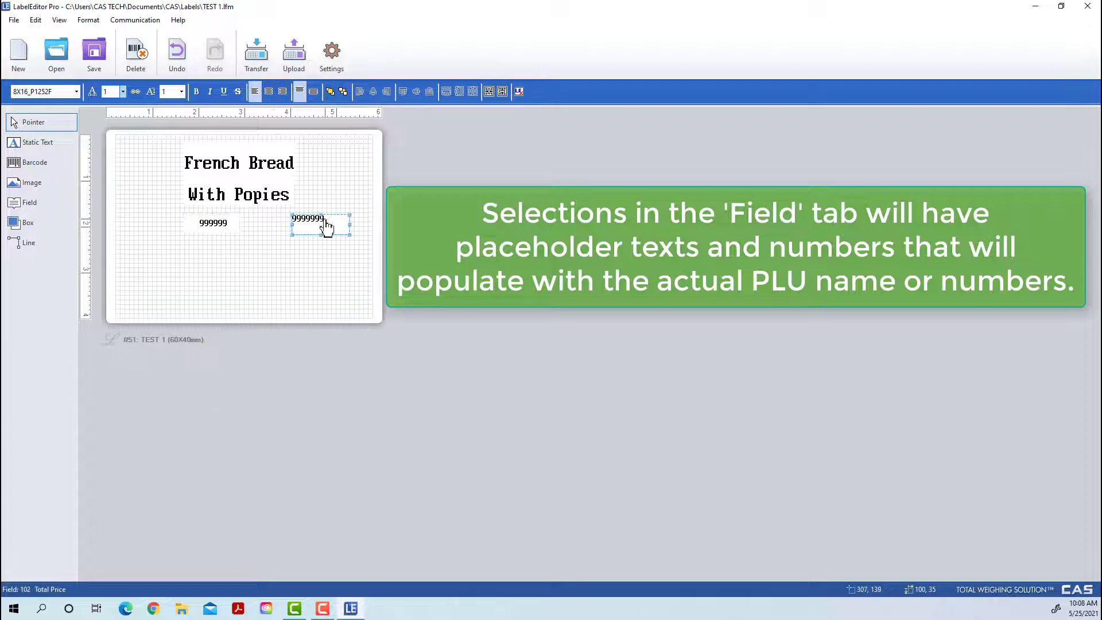
pyautogui.click(269, 93)
pyautogui.click(314, 94)
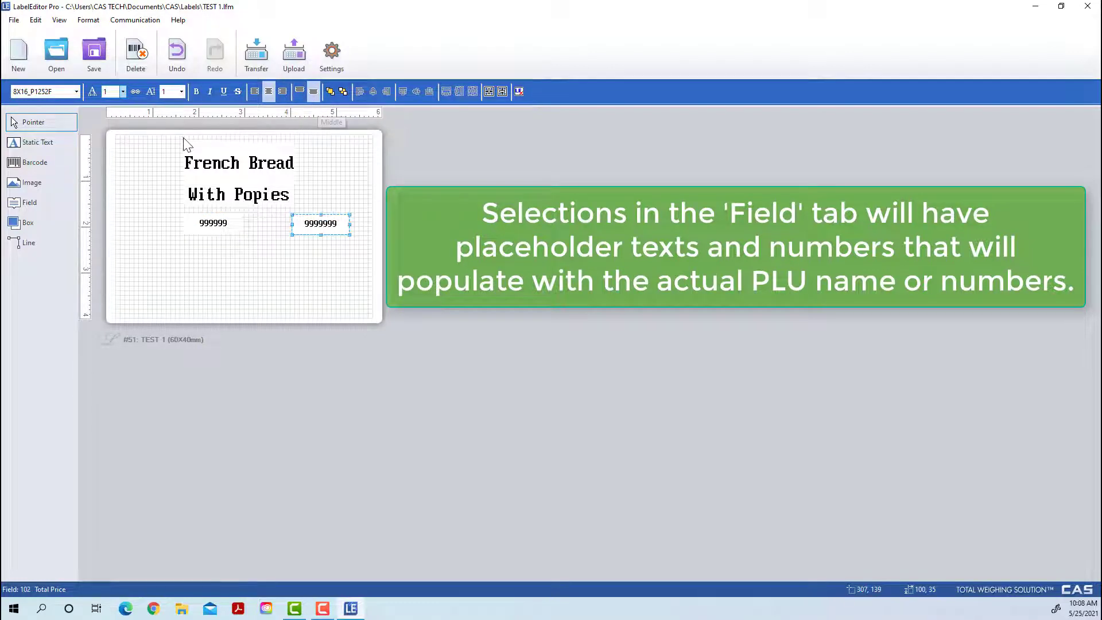
pyautogui.click(43, 147)
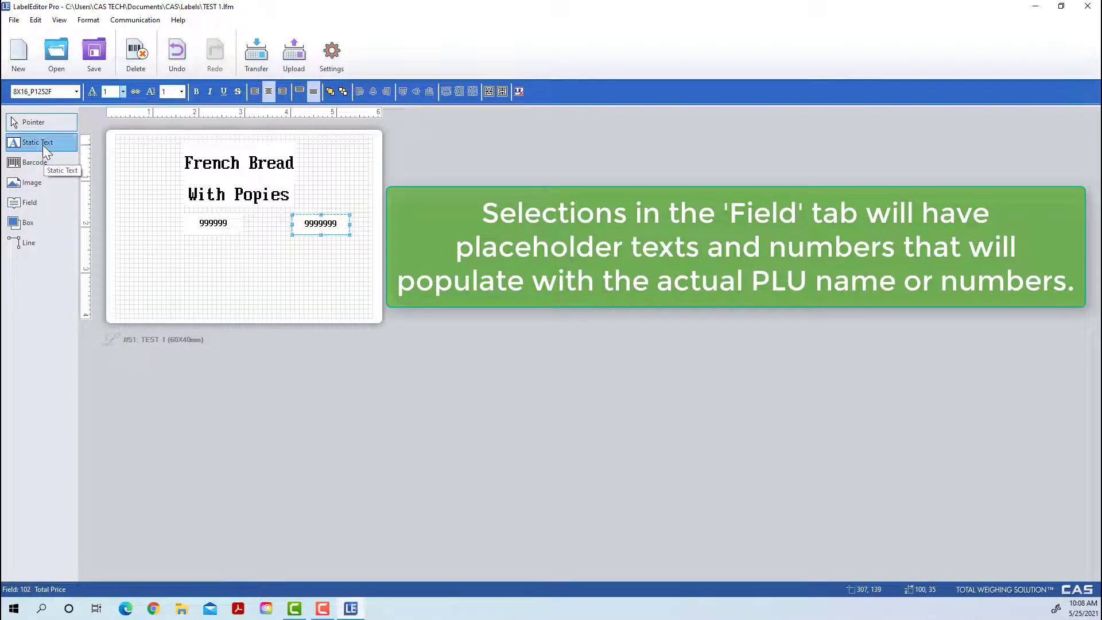
# Step: Add a centred static text reading 'Unit Price:' just left of the 999999 value
pyautogui.click(142, 220)
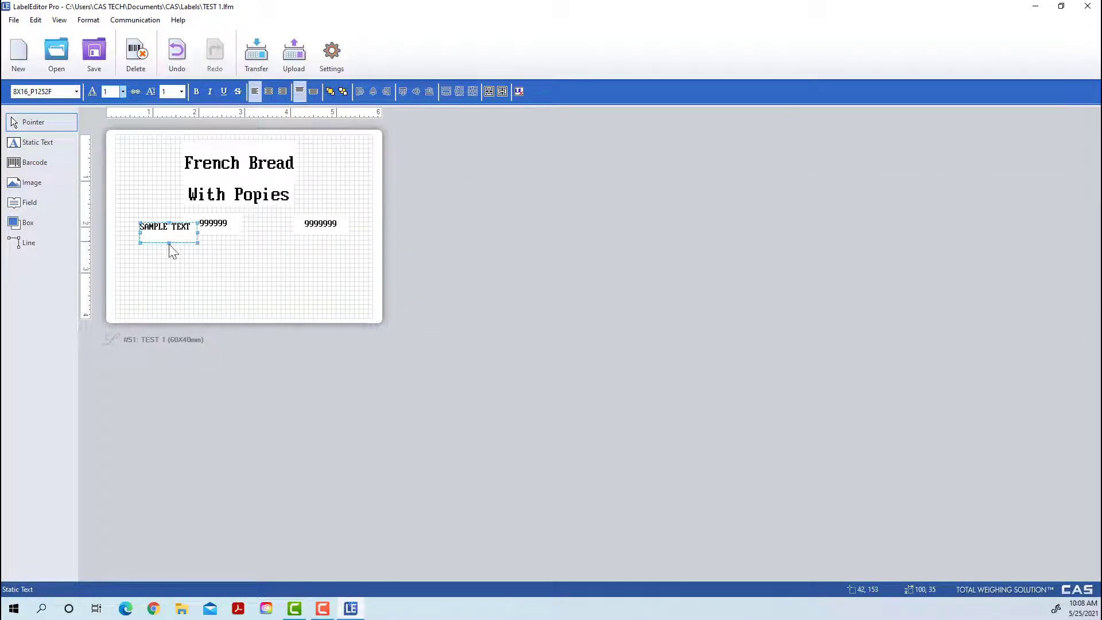
pyautogui.moveTo(169, 241); pyautogui.dragTo(154, 232)
pyautogui.click(268, 93)
pyautogui.click(313, 93)
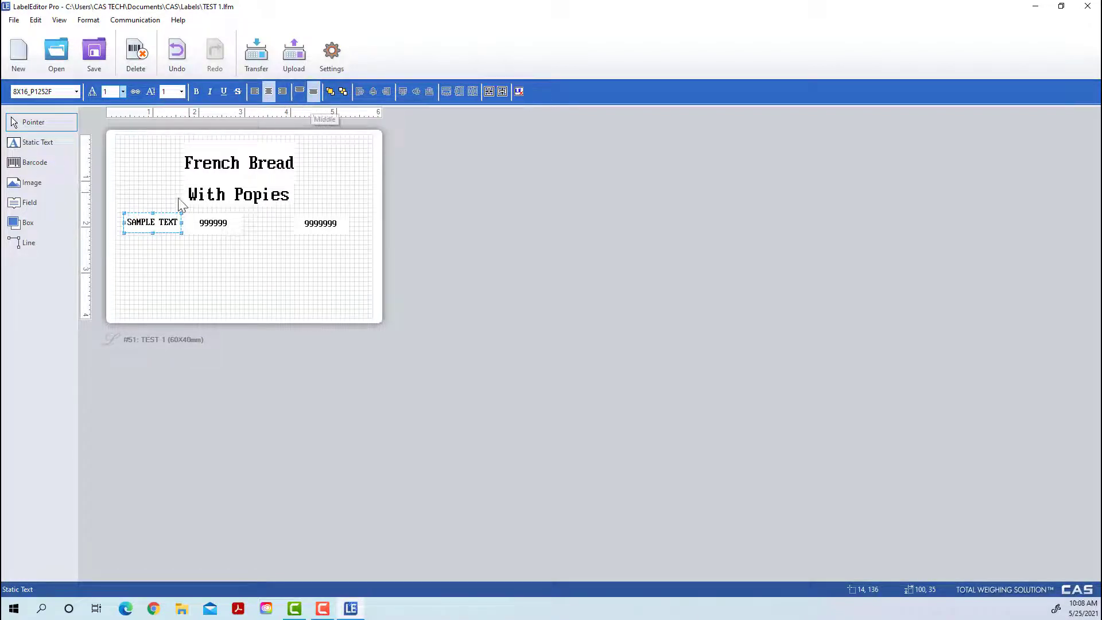
pyautogui.doubleClick(159, 229)
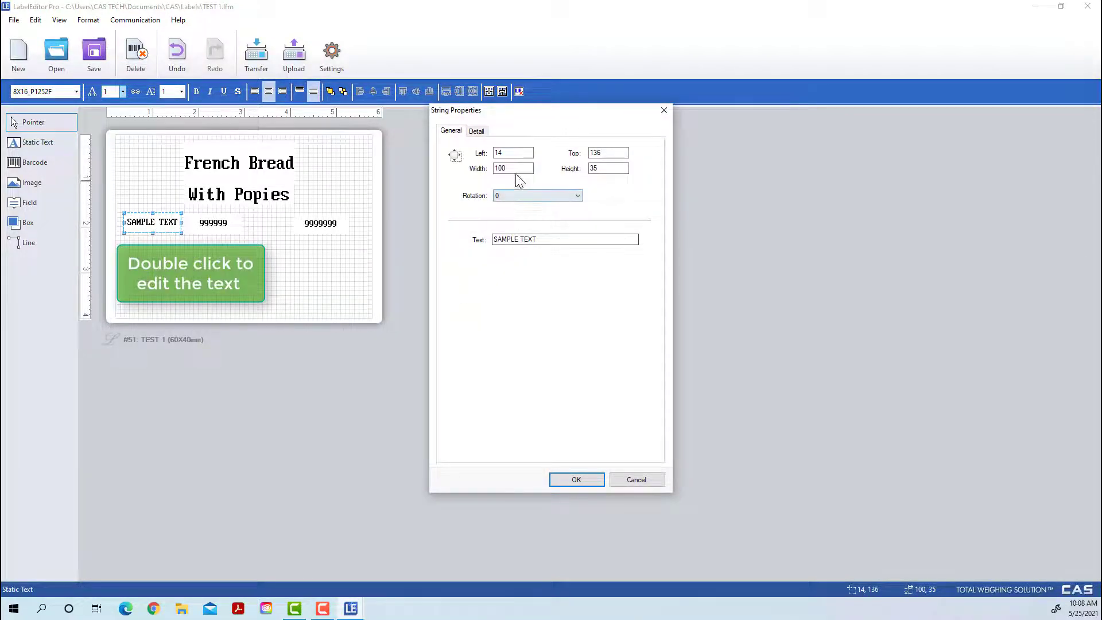
pyautogui.click(476, 136)
pyautogui.click(451, 131)
pyautogui.click(549, 241)
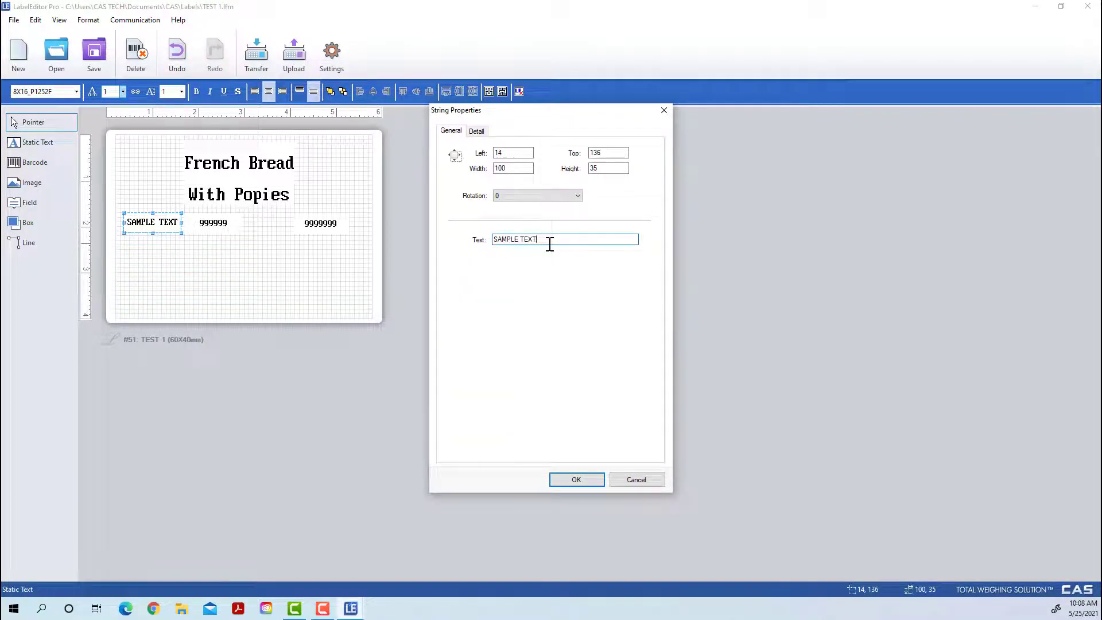
pyautogui.write('Unit')
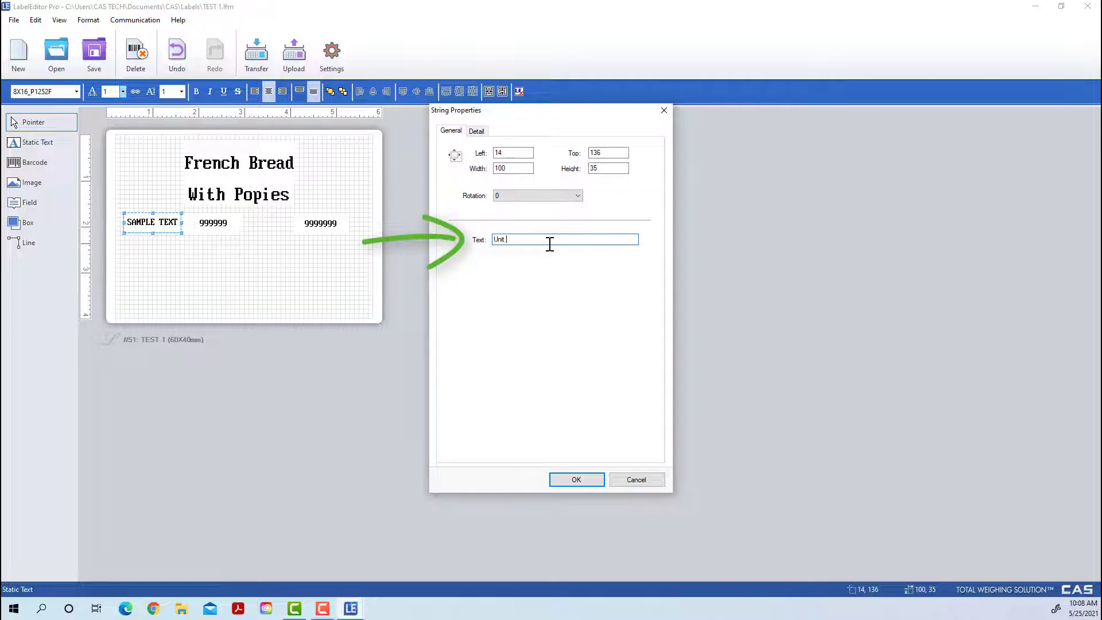
pyautogui.write(' Price:')
pyautogui.click(579, 480)
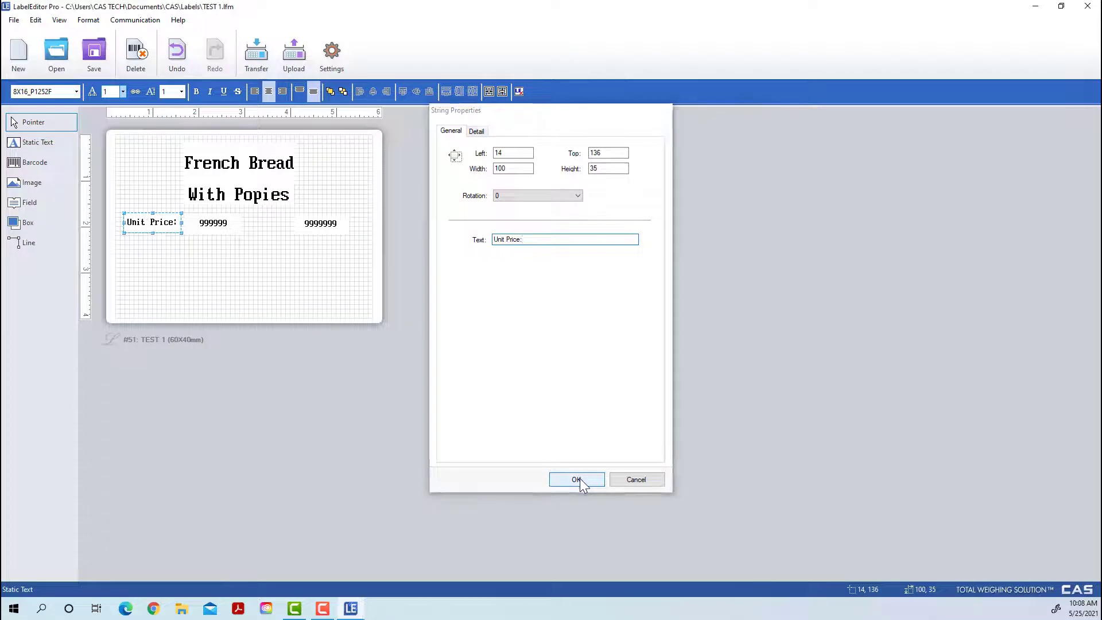
pyautogui.click(36, 143)
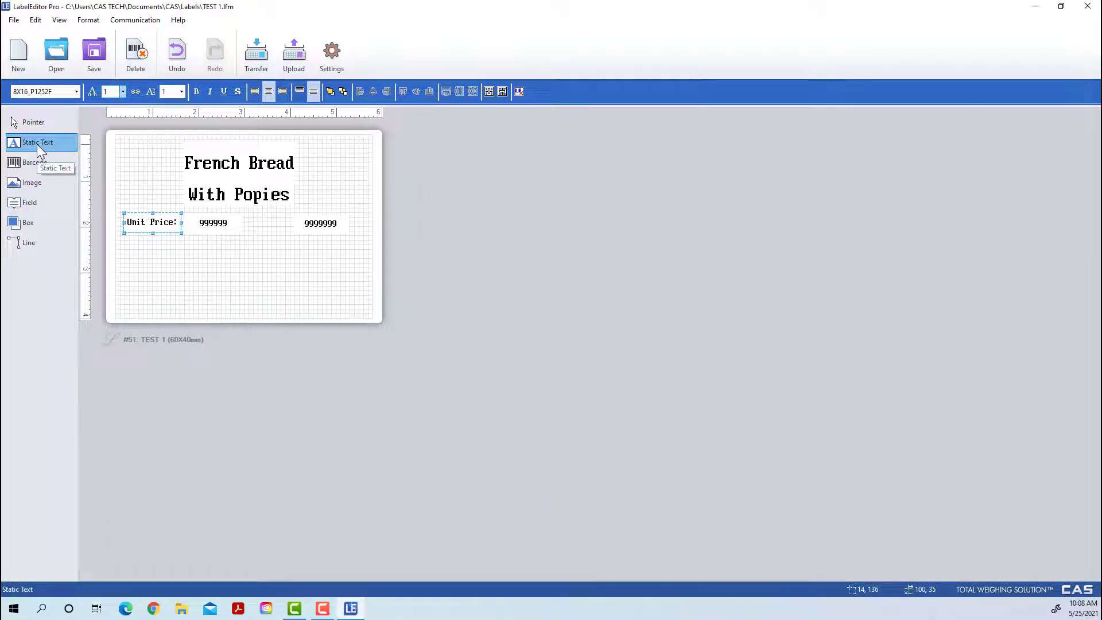
# Step: Add a centred 'Total Price:' static text between 999999 and 9999999, moving 9999999 right
pyautogui.click(261, 222)
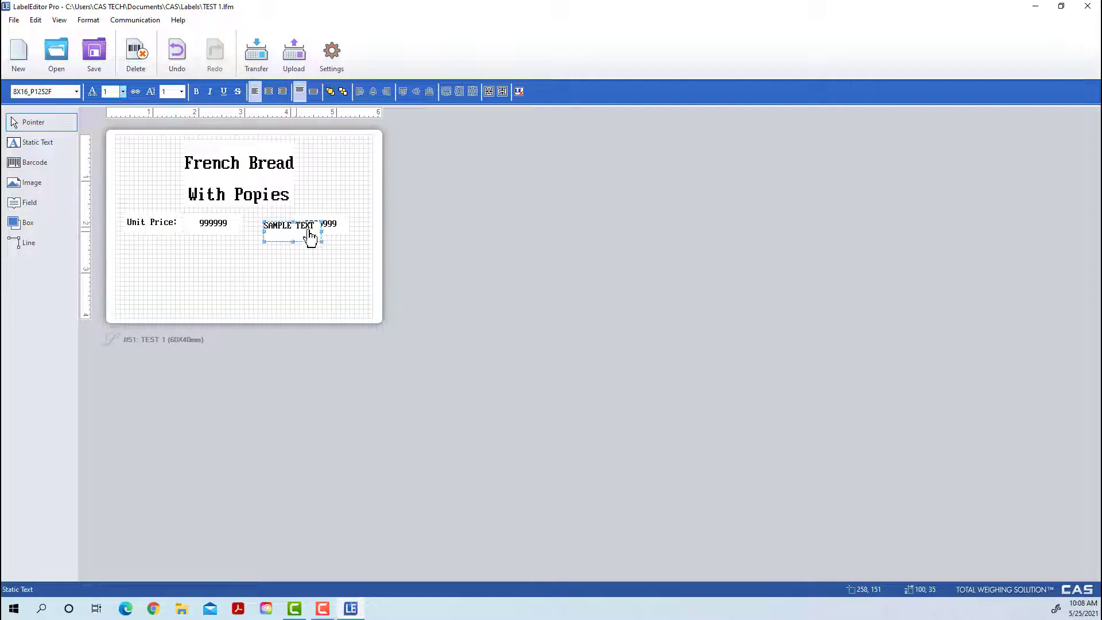
pyautogui.click(337, 236)
pyautogui.moveTo(337, 235)
pyautogui.mouseDown()
pyautogui.moveTo(349, 234)
pyautogui.moveTo(268, 229)
pyautogui.mouseUp()
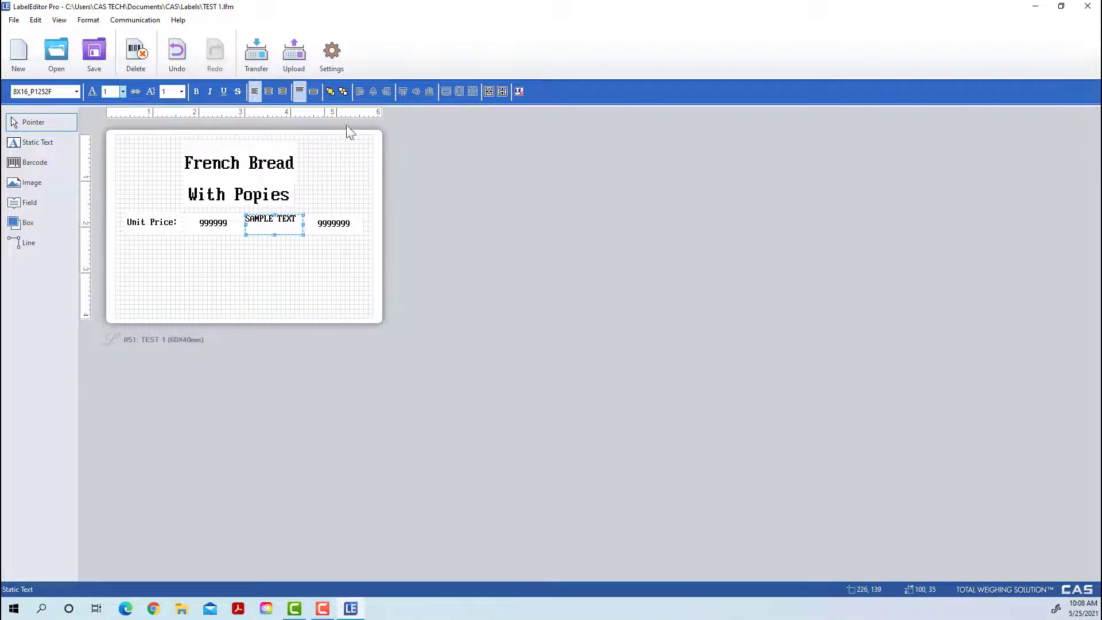
pyautogui.click(268, 91)
pyautogui.click(313, 93)
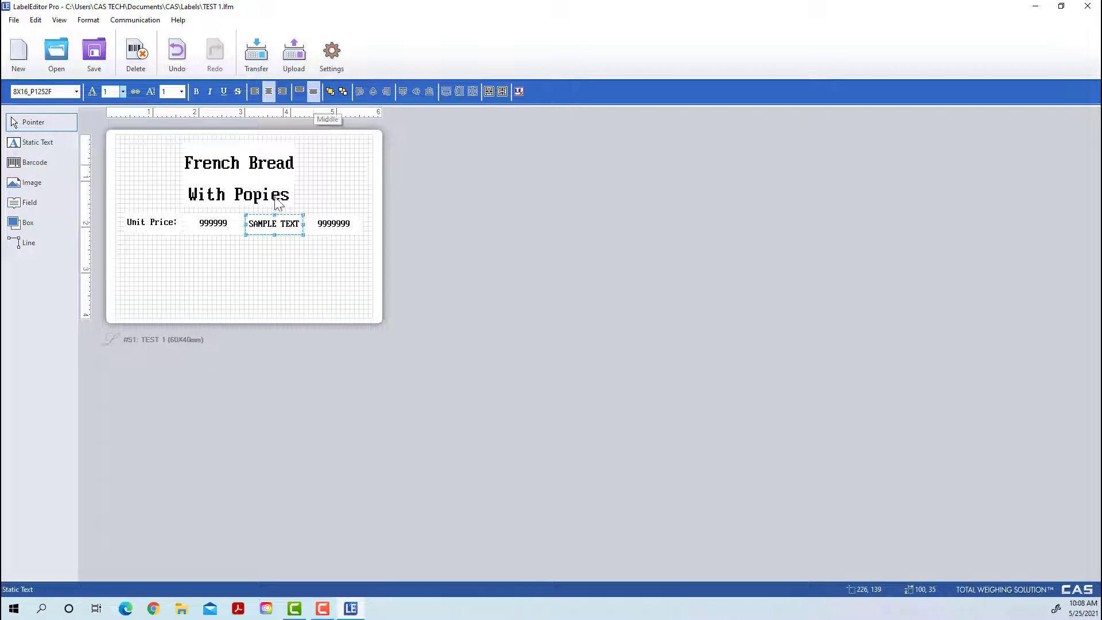
pyautogui.doubleClick(273, 229)
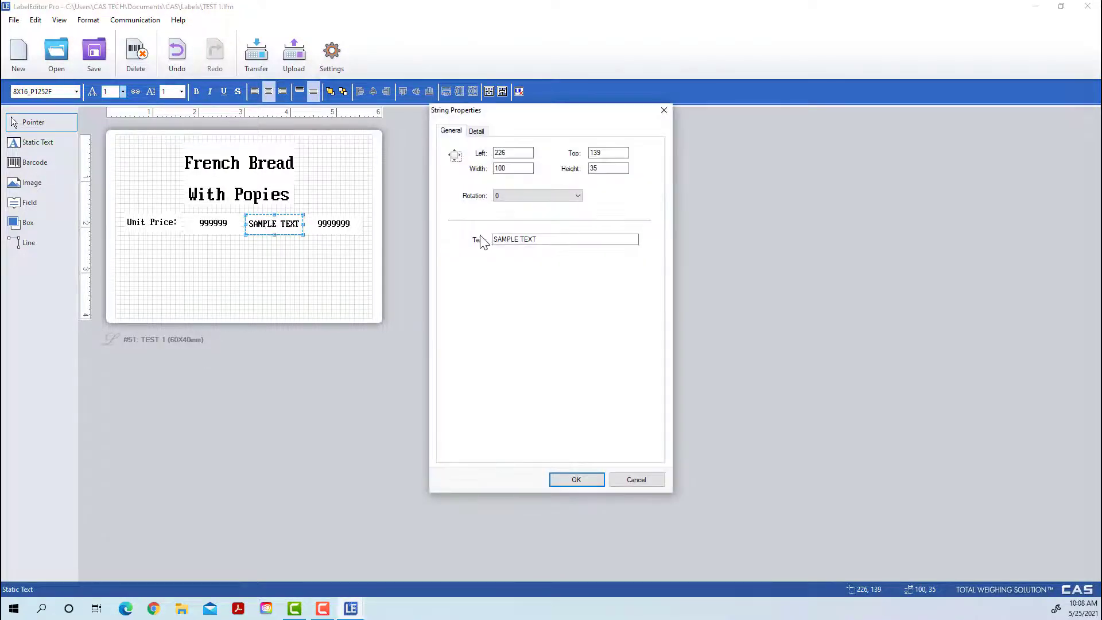
pyautogui.click(552, 241)
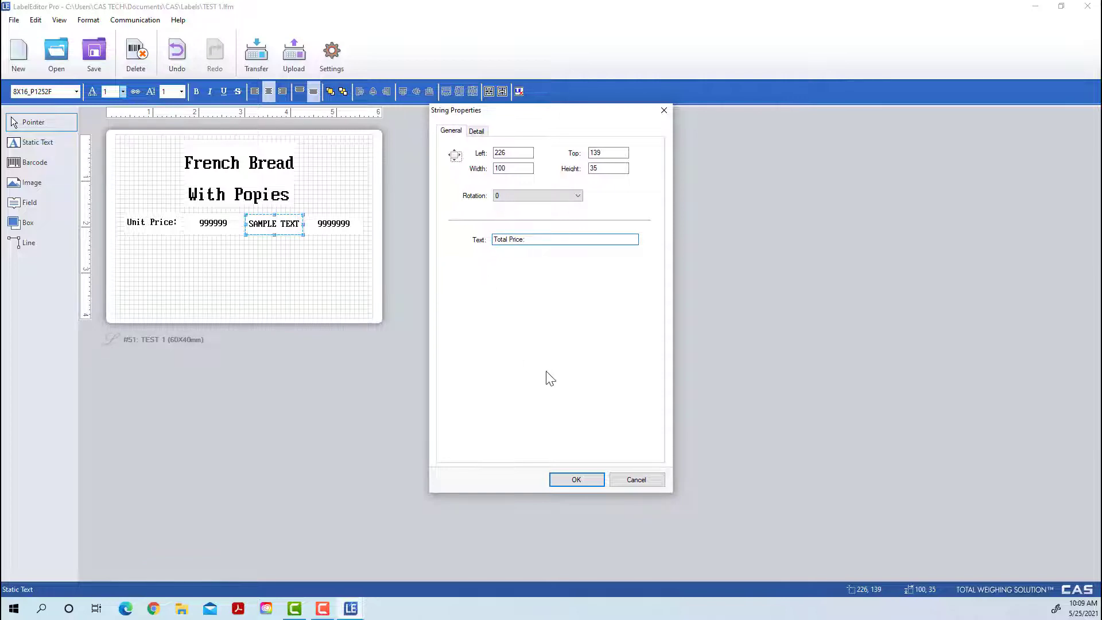
pyautogui.click(577, 481)
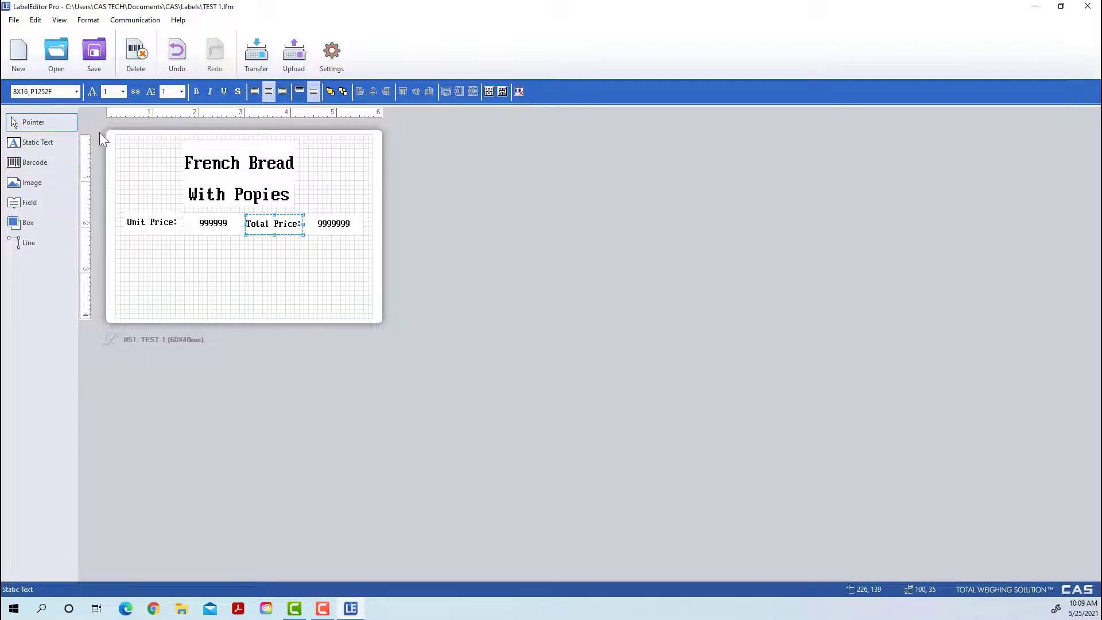
pyautogui.click(33, 164)
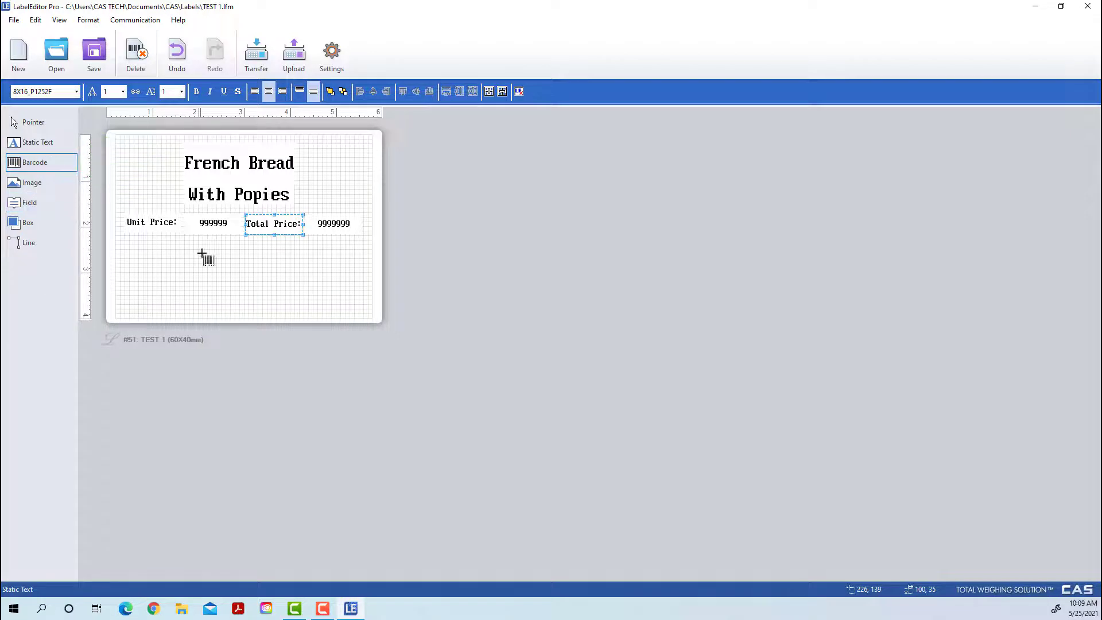
pyautogui.click(239, 268)
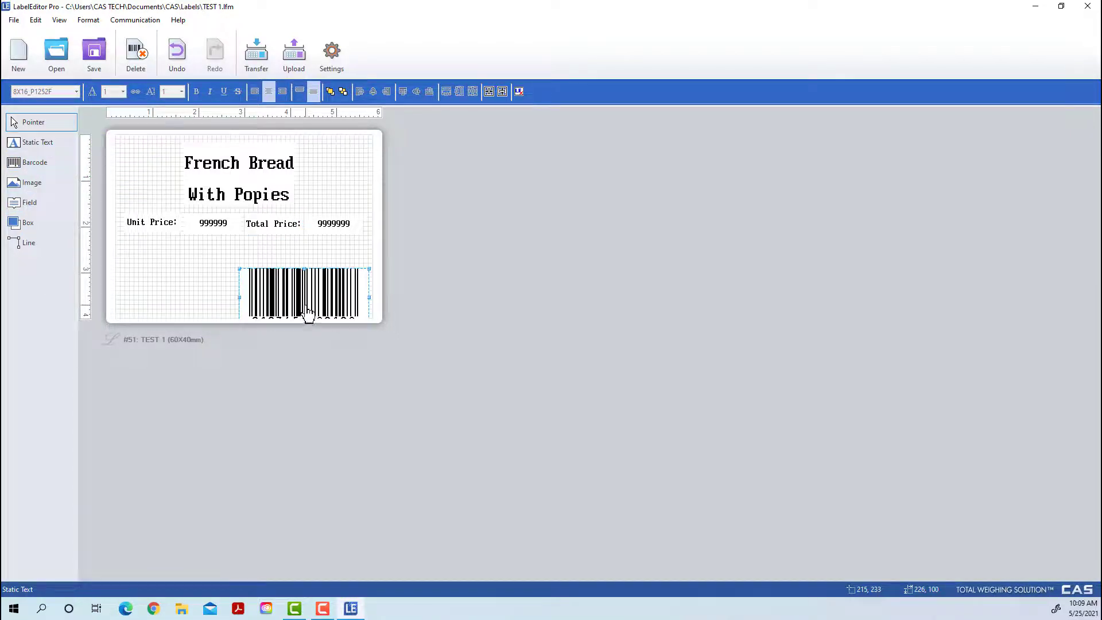
pyautogui.moveTo(300, 300); pyautogui.dragTo(252, 235)
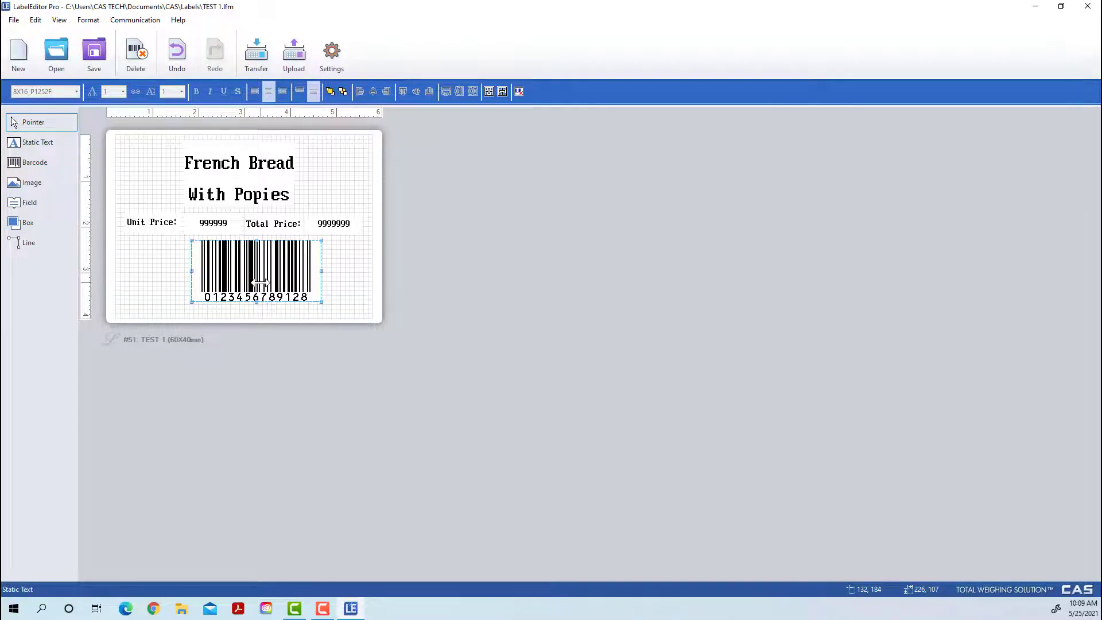
pyautogui.moveTo(197, 283); pyautogui.dragTo(187, 282)
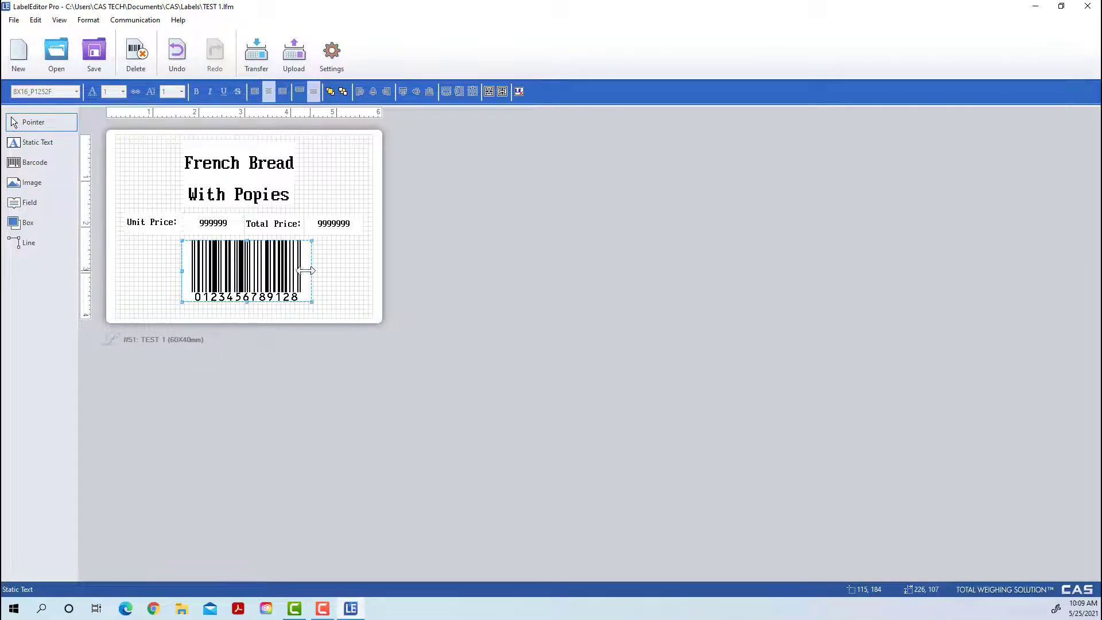
pyautogui.moveTo(246, 235); pyautogui.dragTo(247, 266)
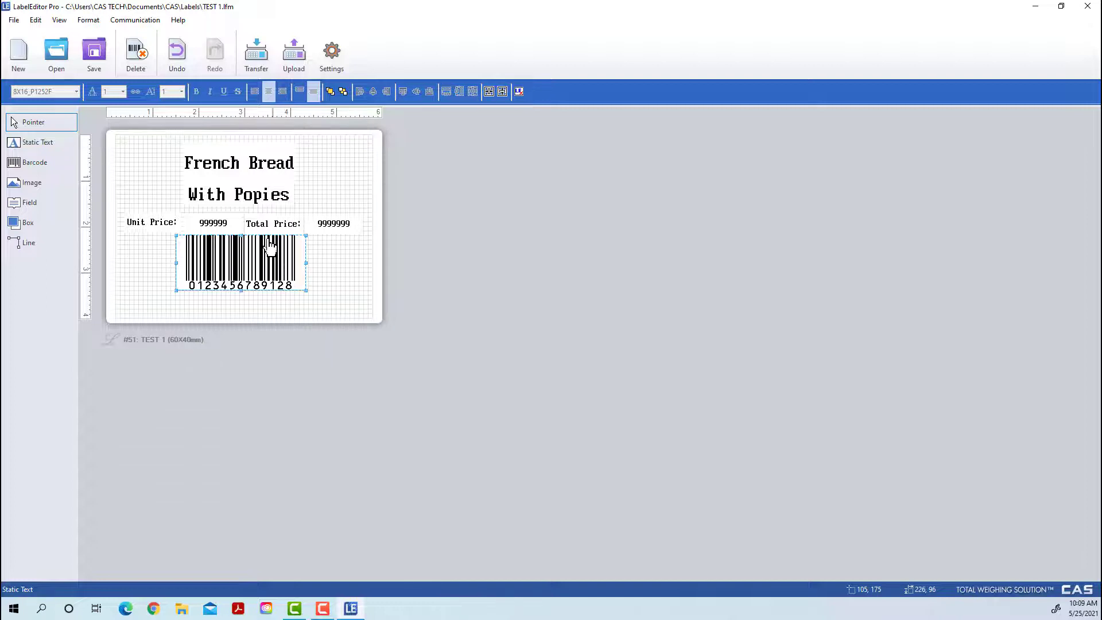
# Step: Nudge the barcode slightly down beneath the Unit Price value
pyautogui.click(230, 228)
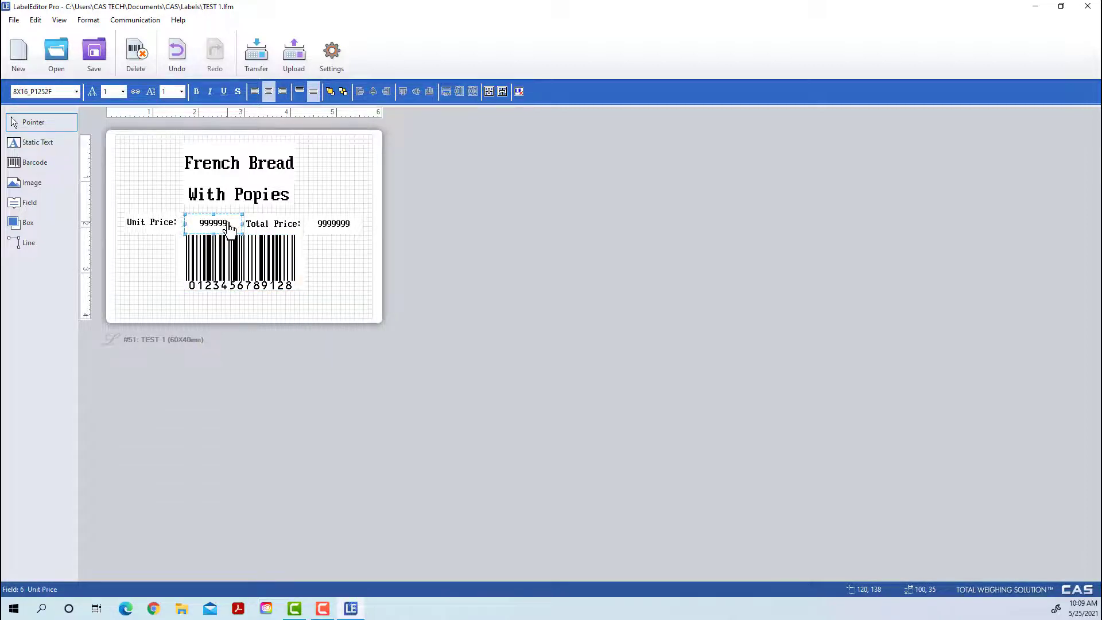
pyautogui.click(232, 275)
pyautogui.click(226, 228)
pyautogui.click(244, 261)
pyautogui.moveTo(244, 261); pyautogui.dragTo(247, 265)
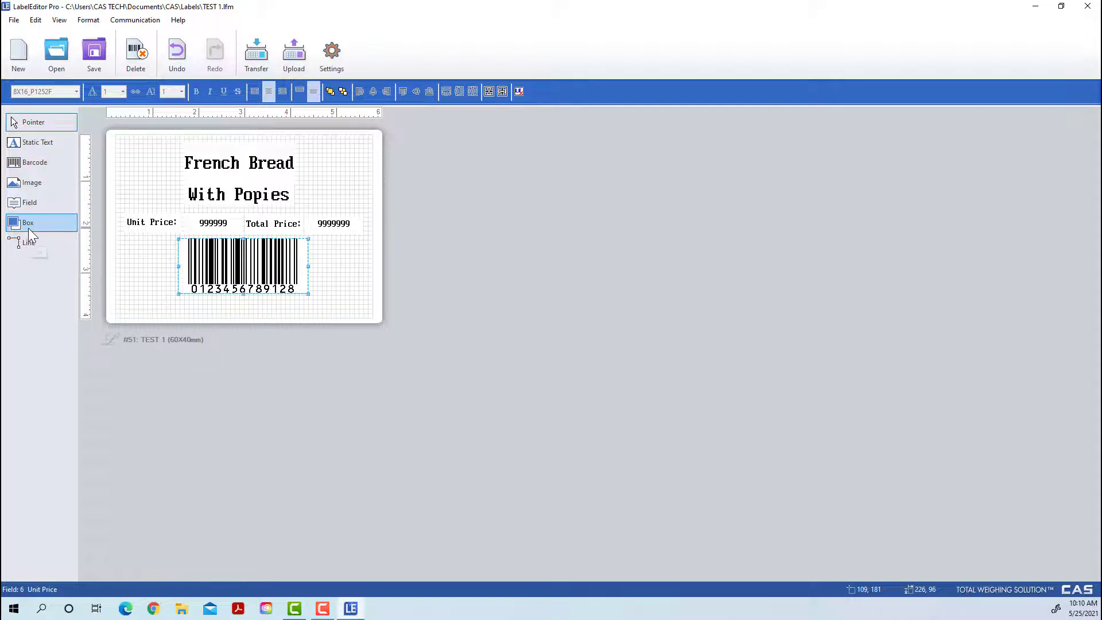
pyautogui.click(42, 187)
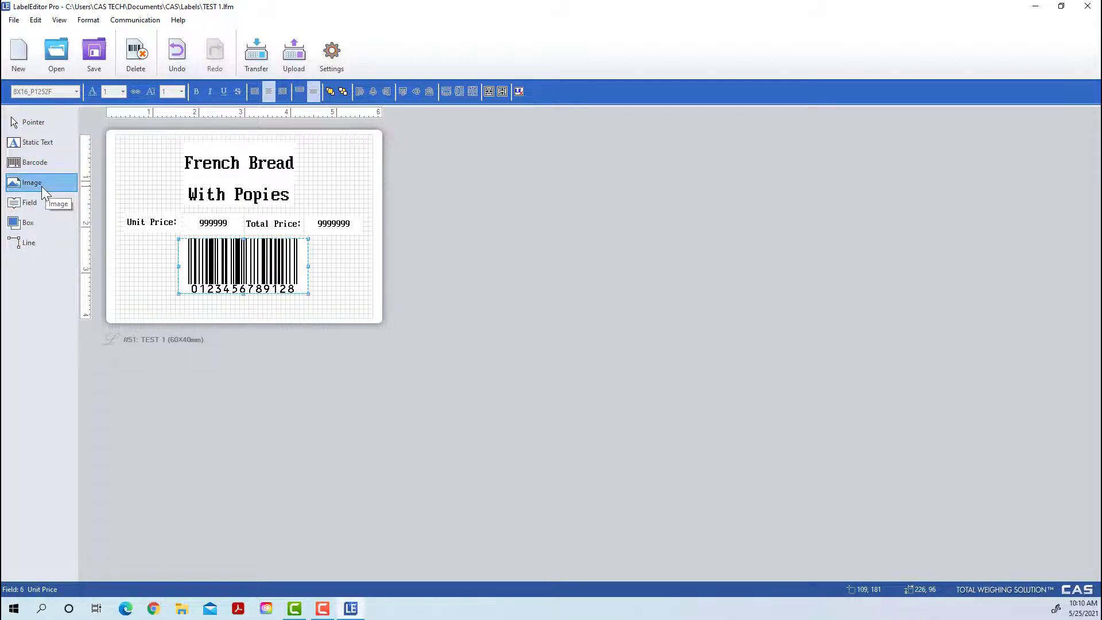